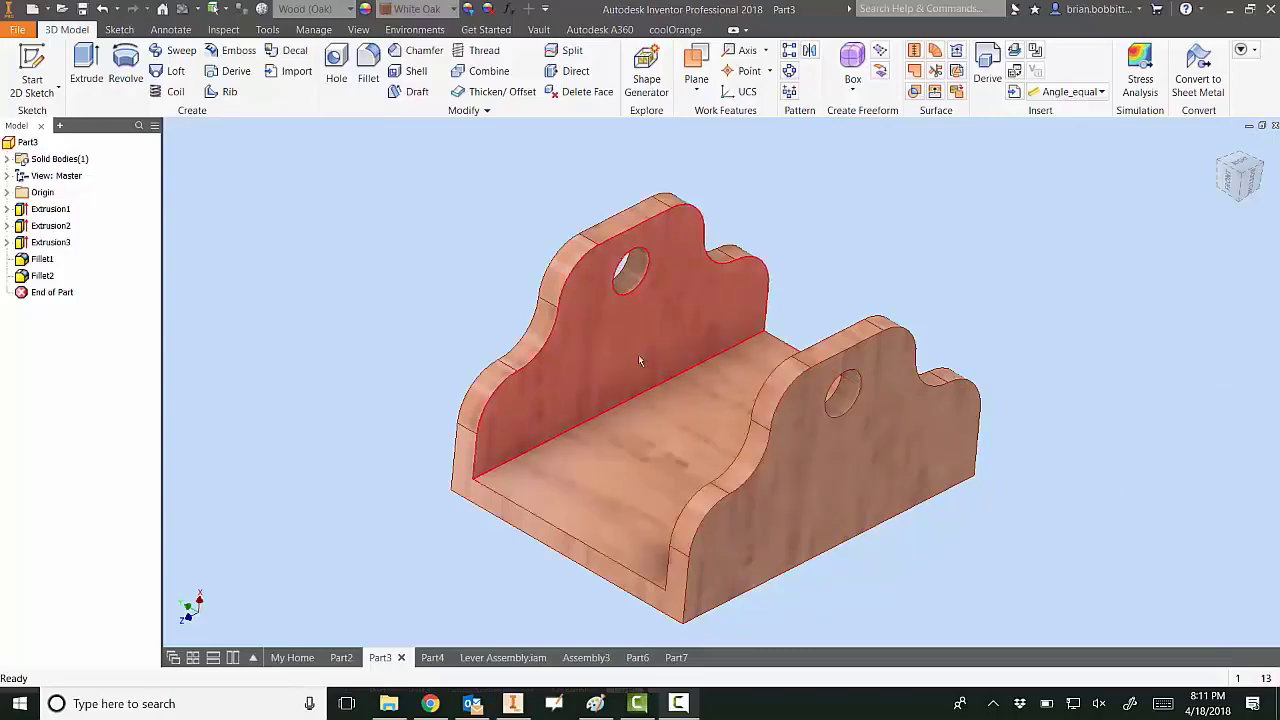
Start a saved copy of the part, named Fulcrum followed by the owner's surname, with STL Files (*.stl) as the file type.
left_click(12, 30)
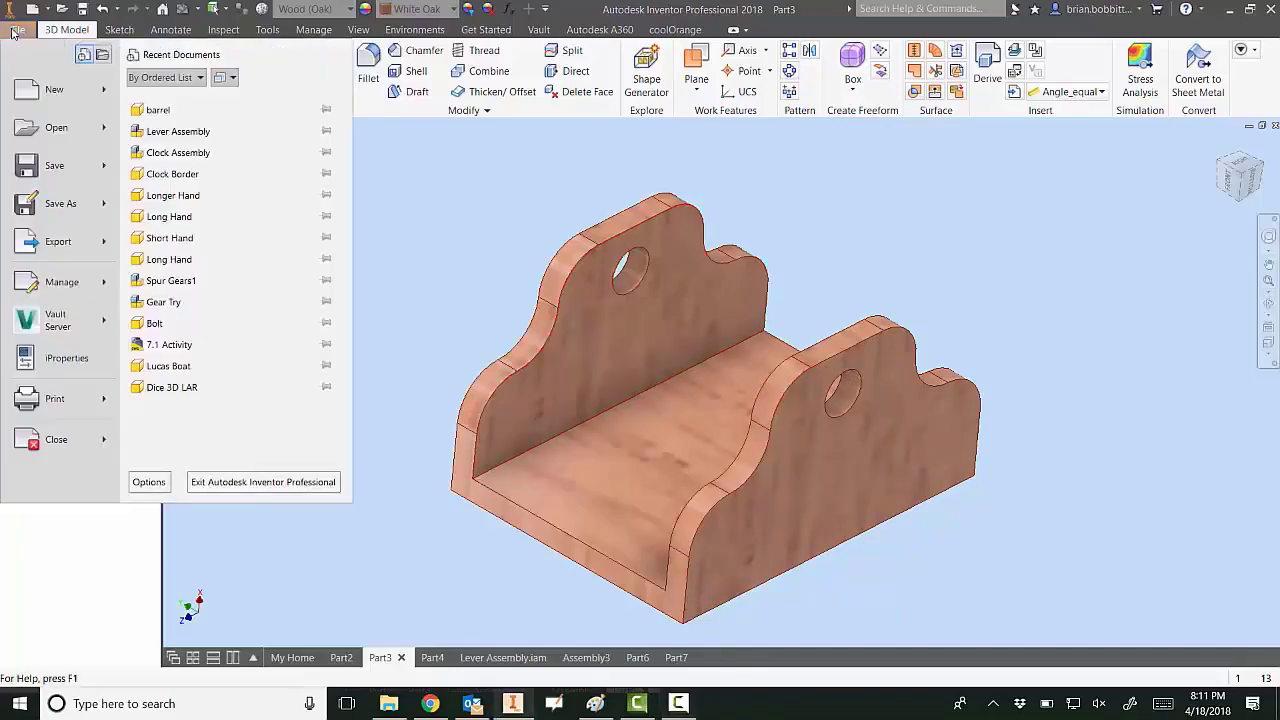
mouse_move(55, 210)
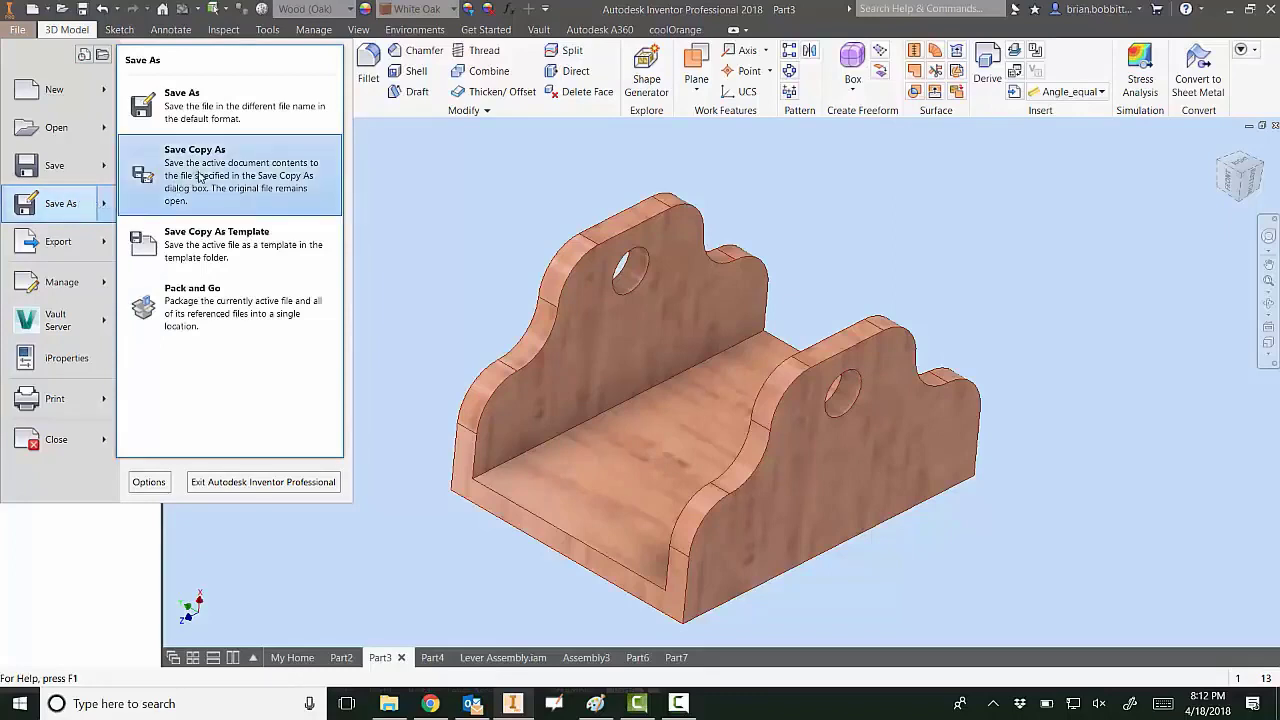
left_click(199, 176)
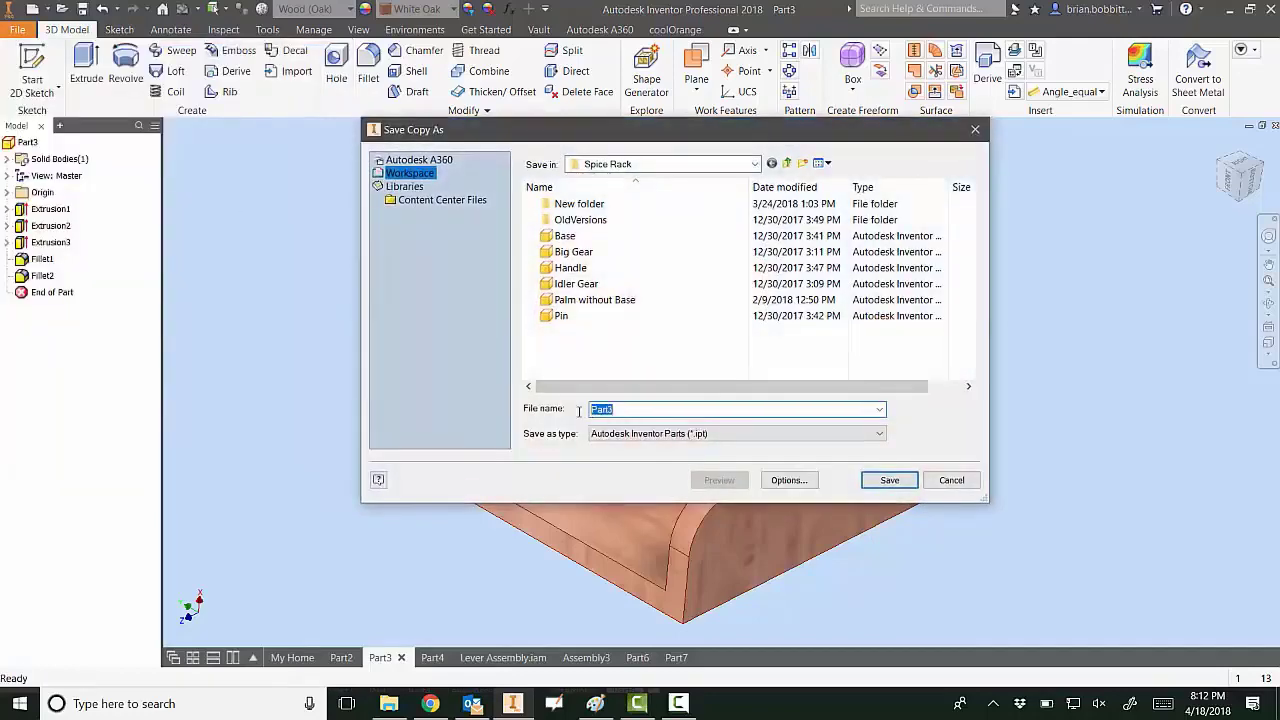
type("Fulcrum - Bobbitt")
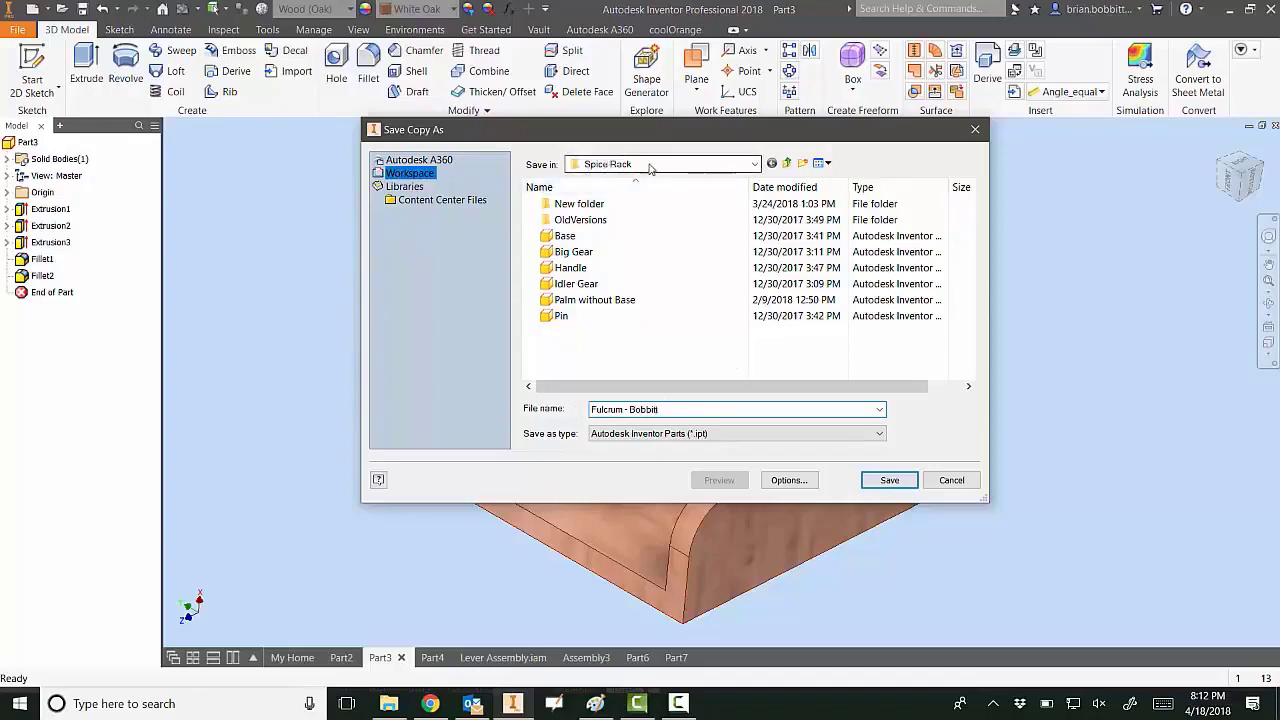
left_click(659, 436)
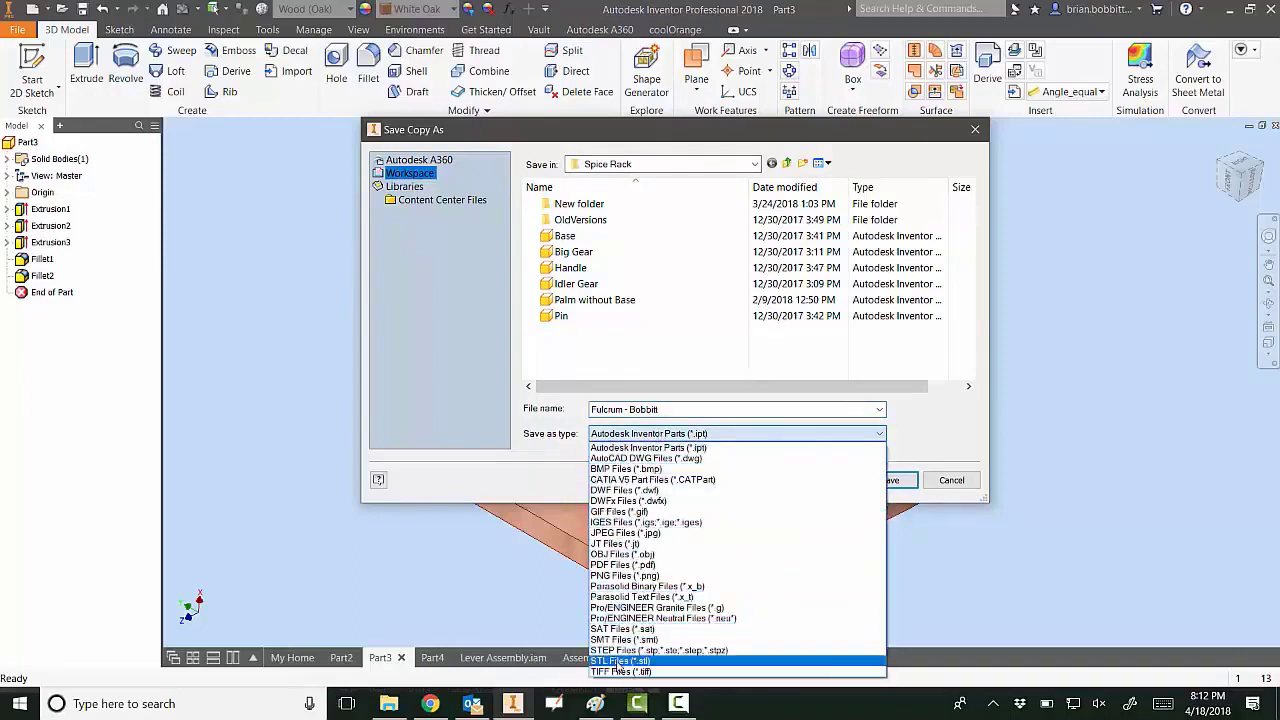
left_click(621, 661)
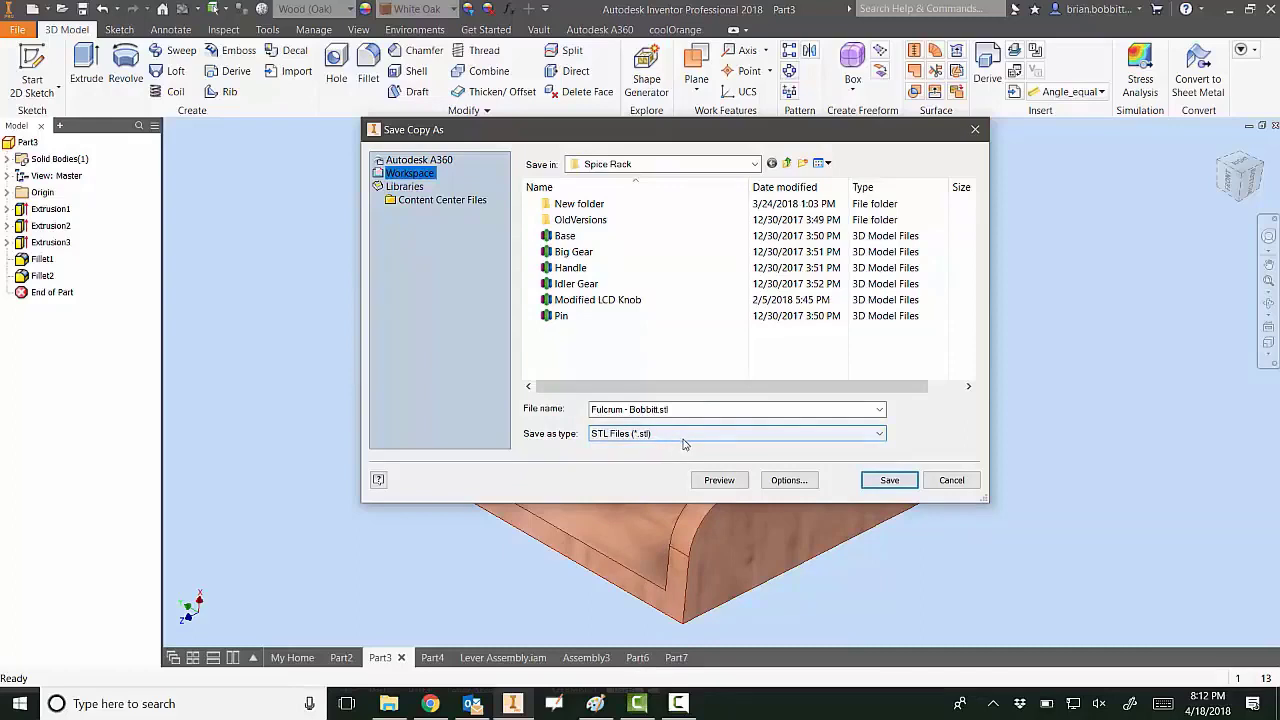
Set the STL export units to inch and save the copy in the Spice Rack folder.
left_click(772, 482)
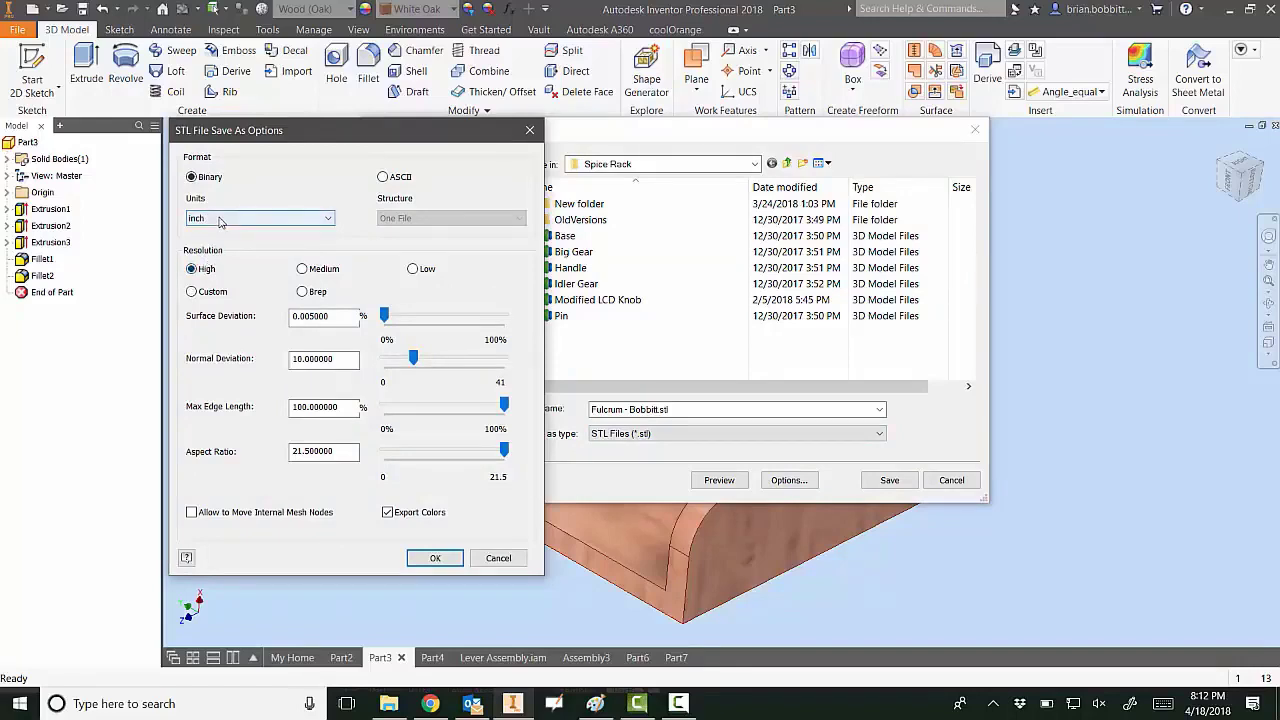
left_click(221, 221)
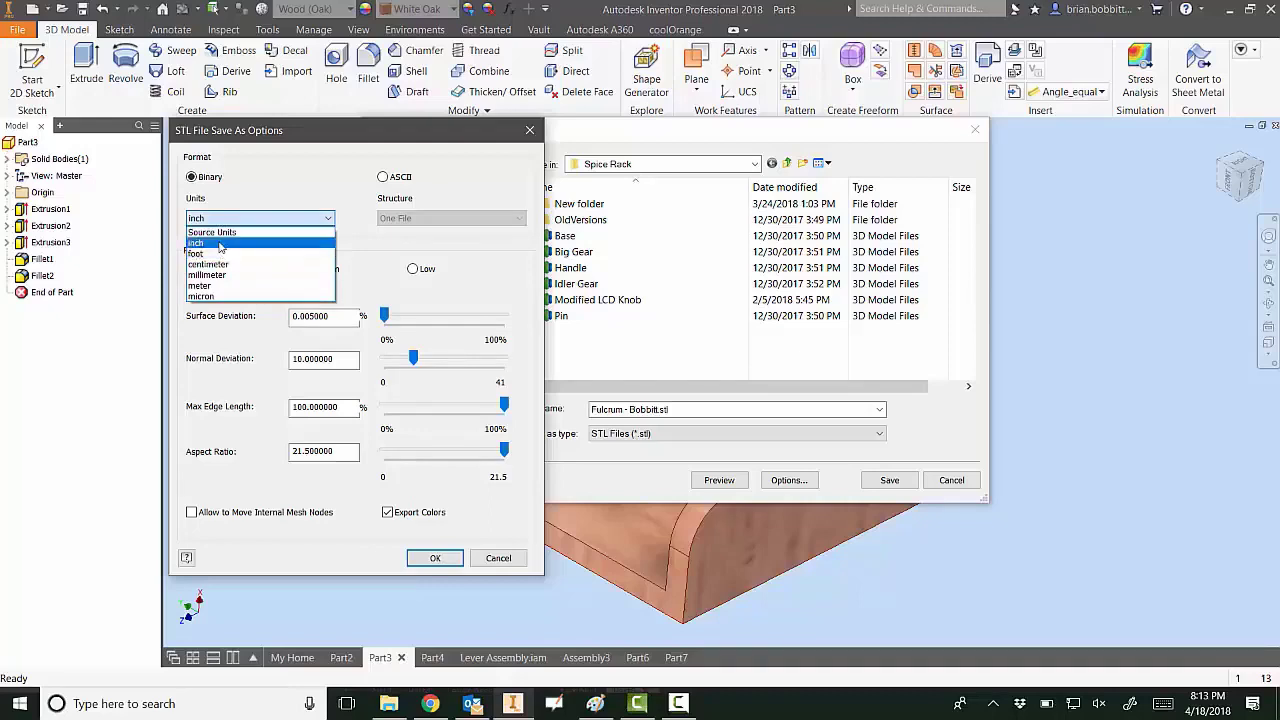
left_click(221, 243)
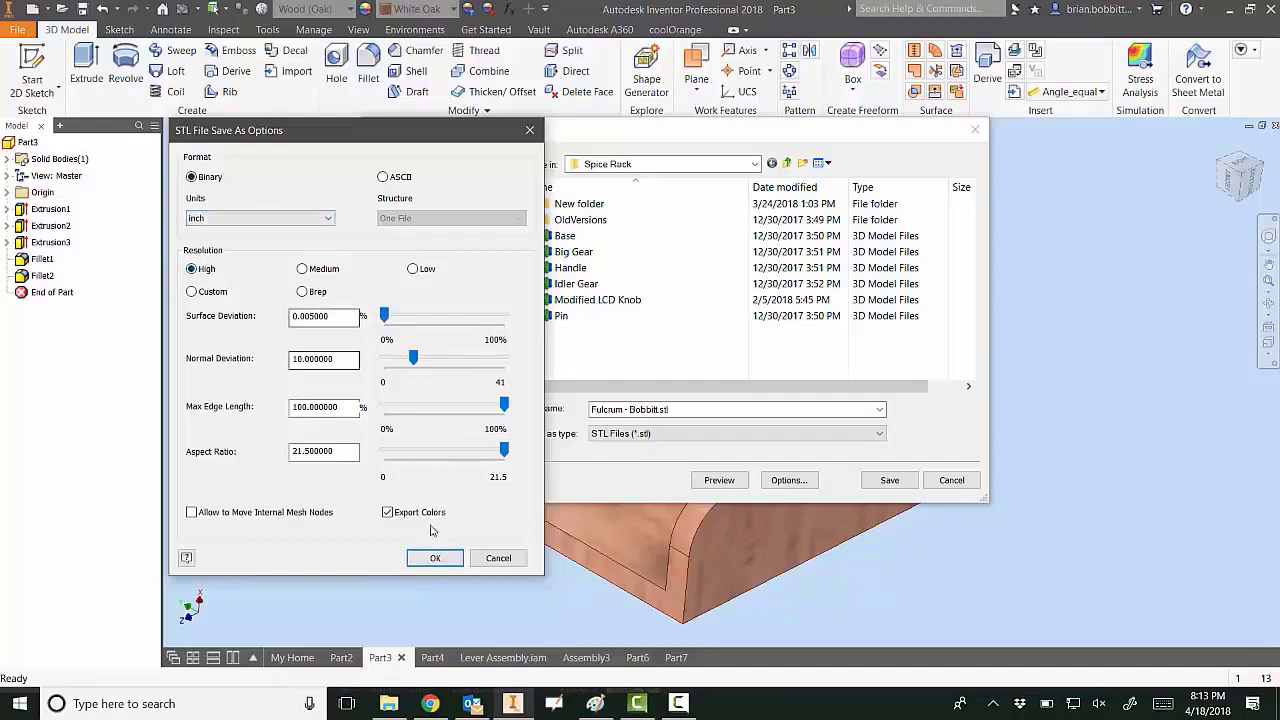
left_click(436, 560)
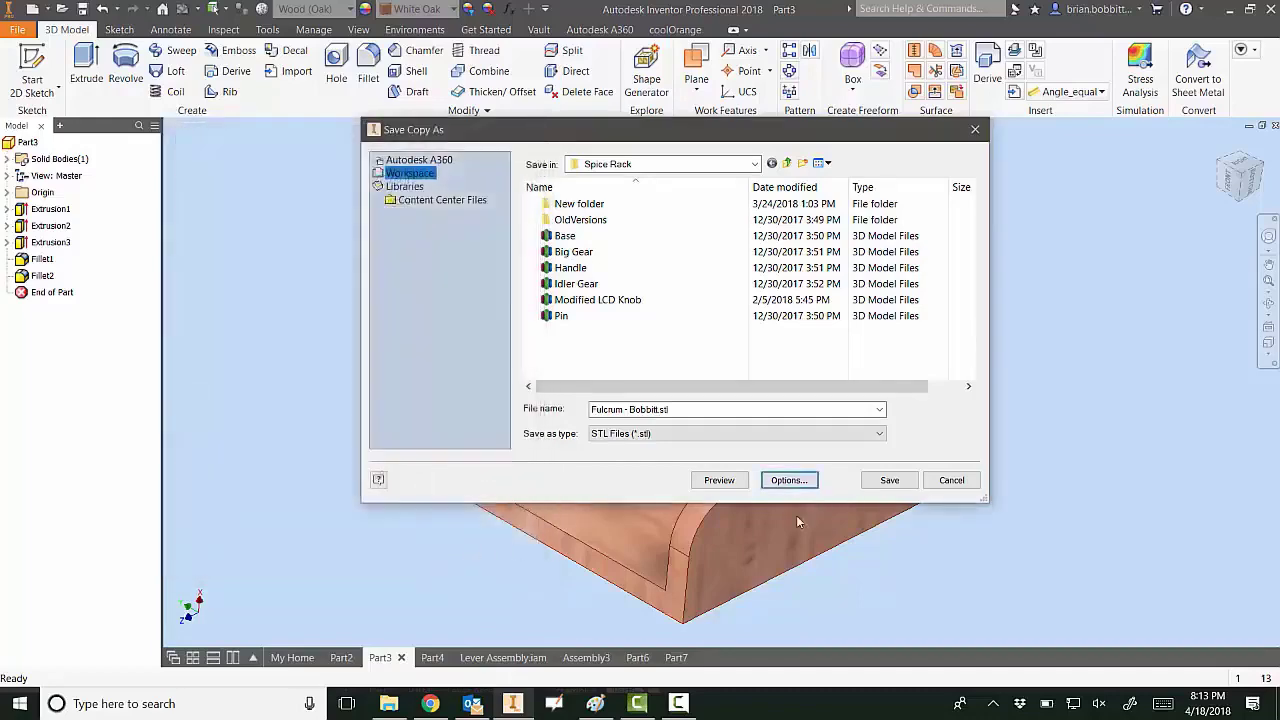
left_click(886, 481)
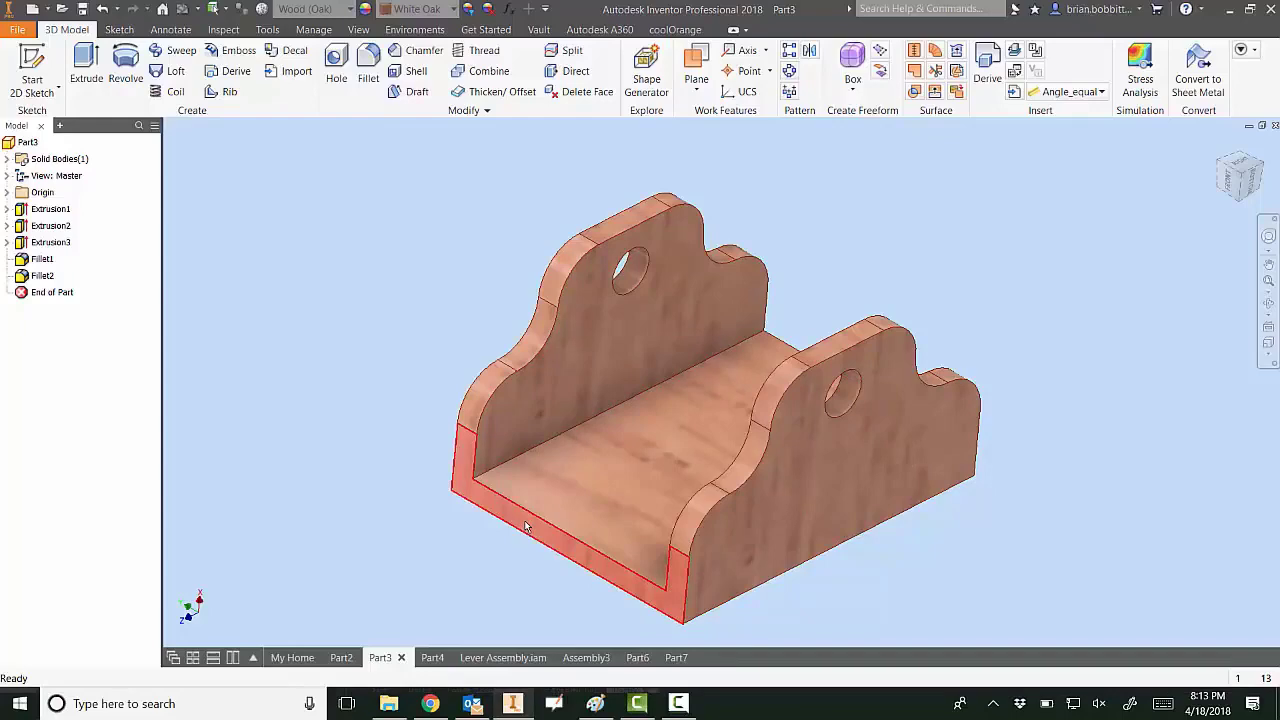
Switch to Outlook, open the Fulcrum STL attachment of the Please Print e-mail in Simplify3D, and accept automatic scaling to millimetres.
left_click(472, 702)
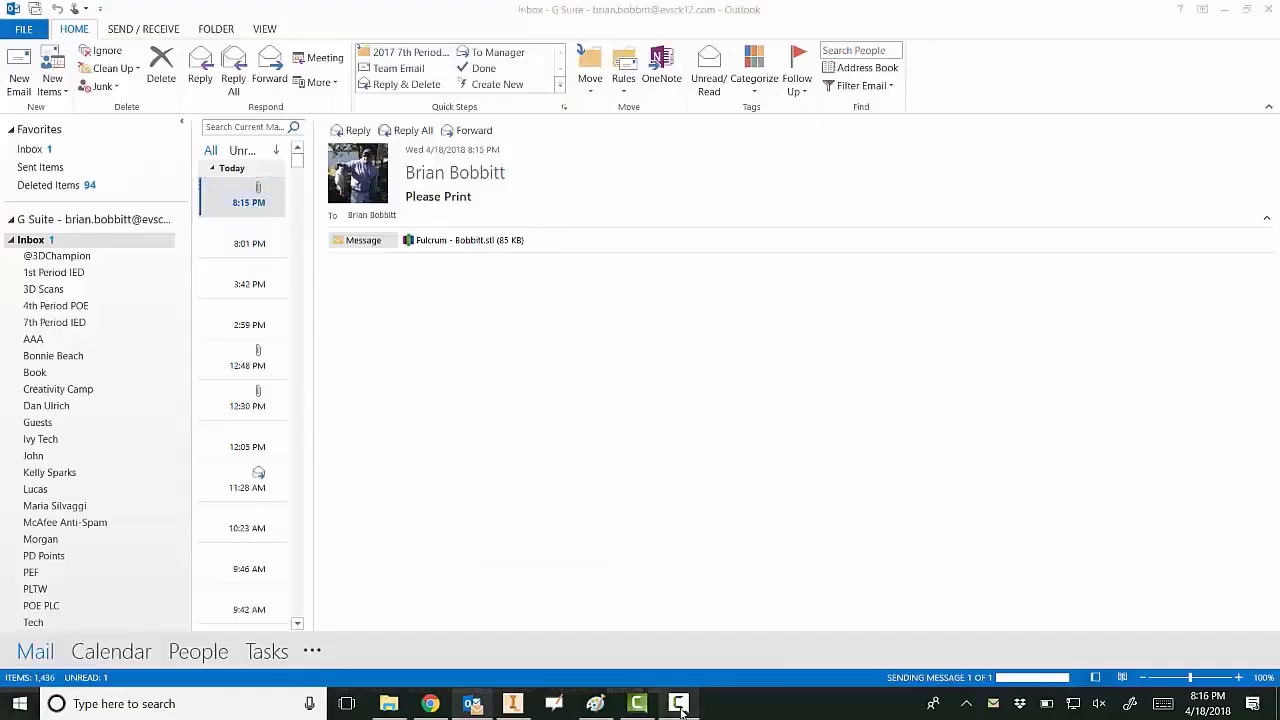
left_click(679, 700)
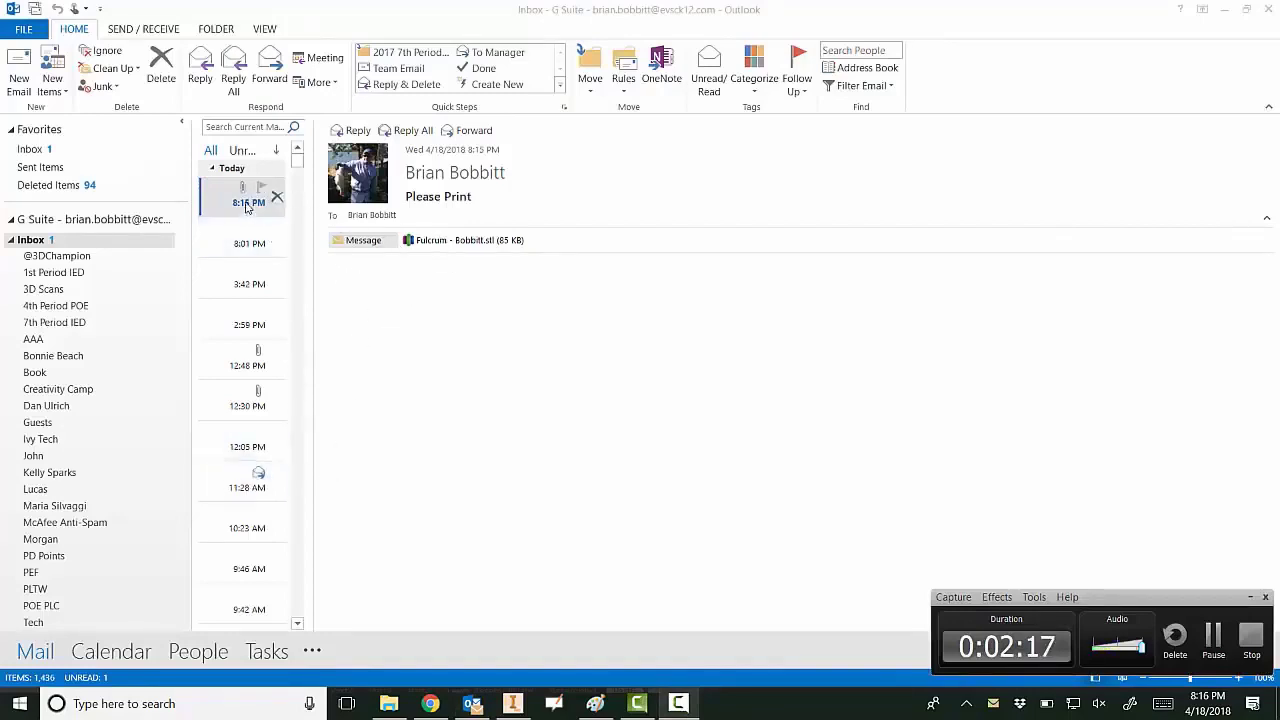
left_click(425, 241)
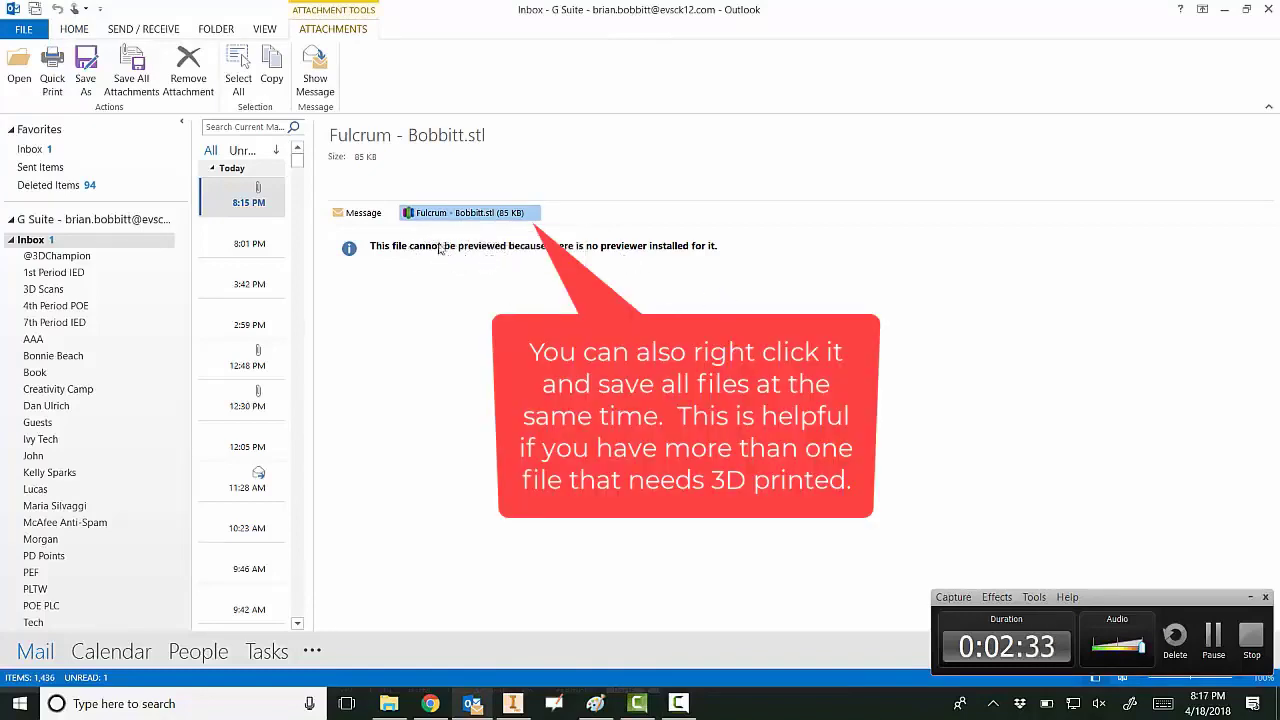
double_click(455, 213)
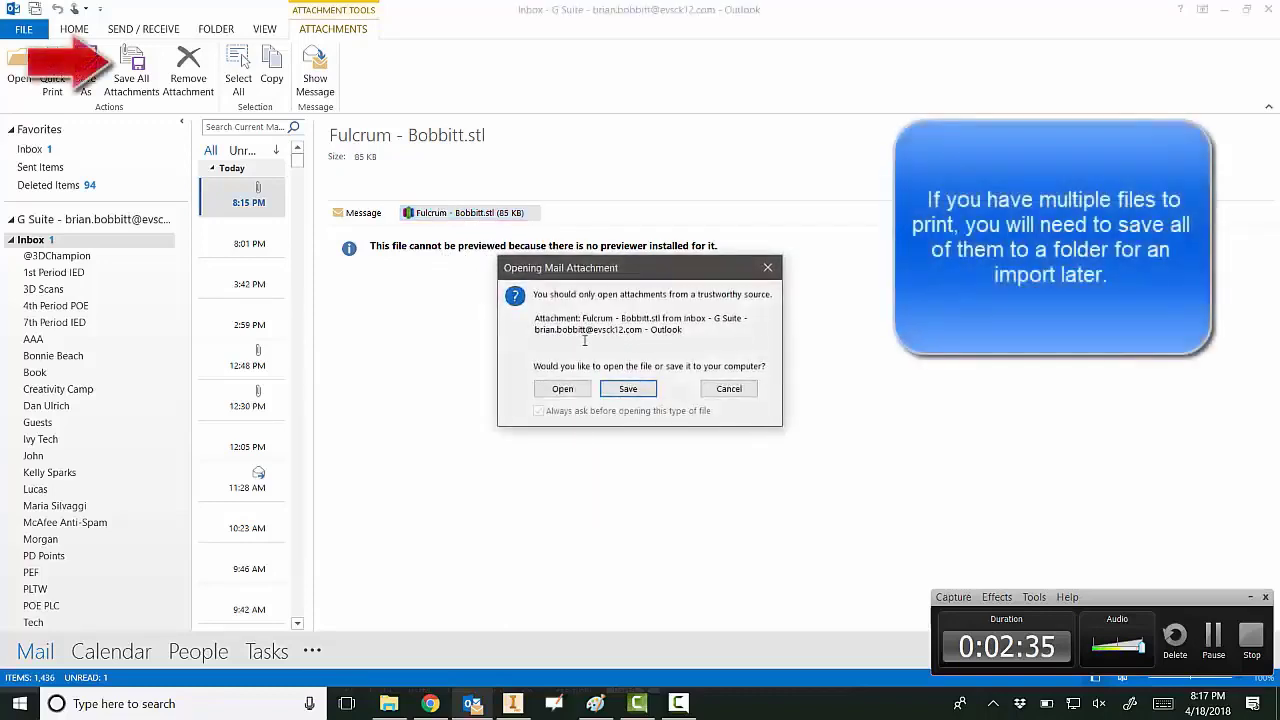
left_click(563, 394)
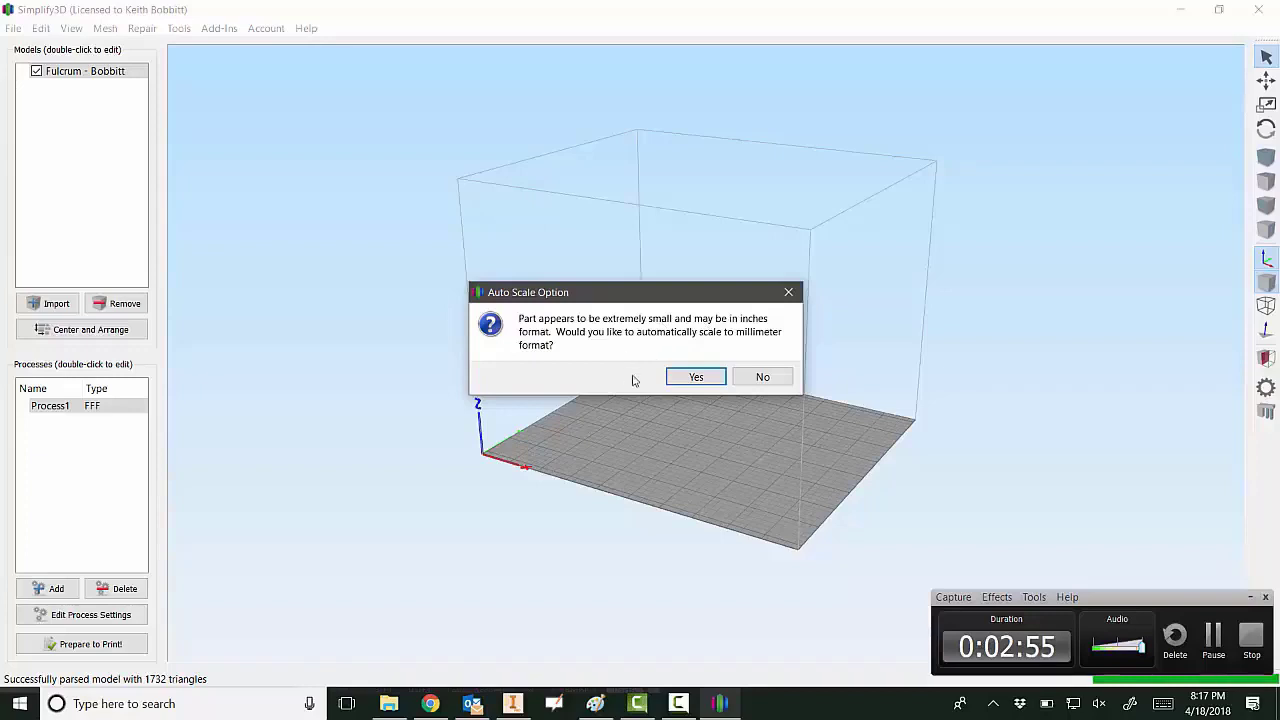
left_click(694, 378)
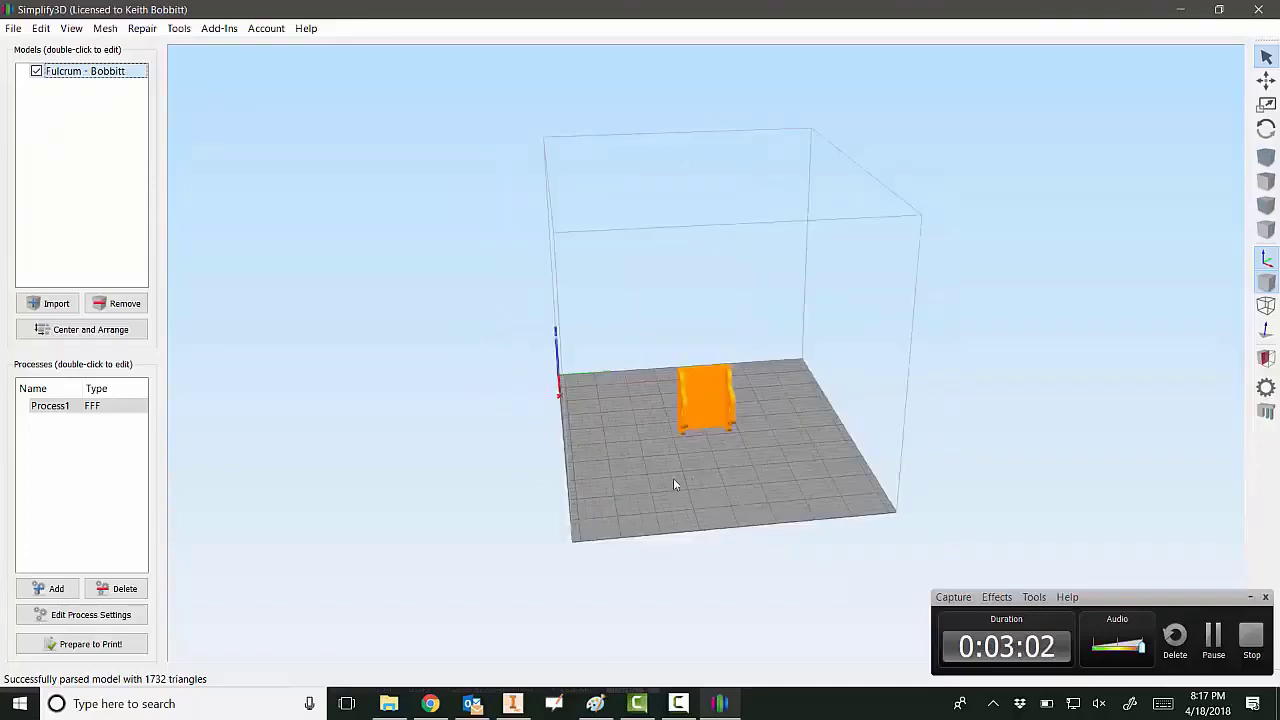
Apply the Alpha Hatchbox printer profile to Process1 and accept its FFF settings.
left_click_drag(586, 428, 650, 405)
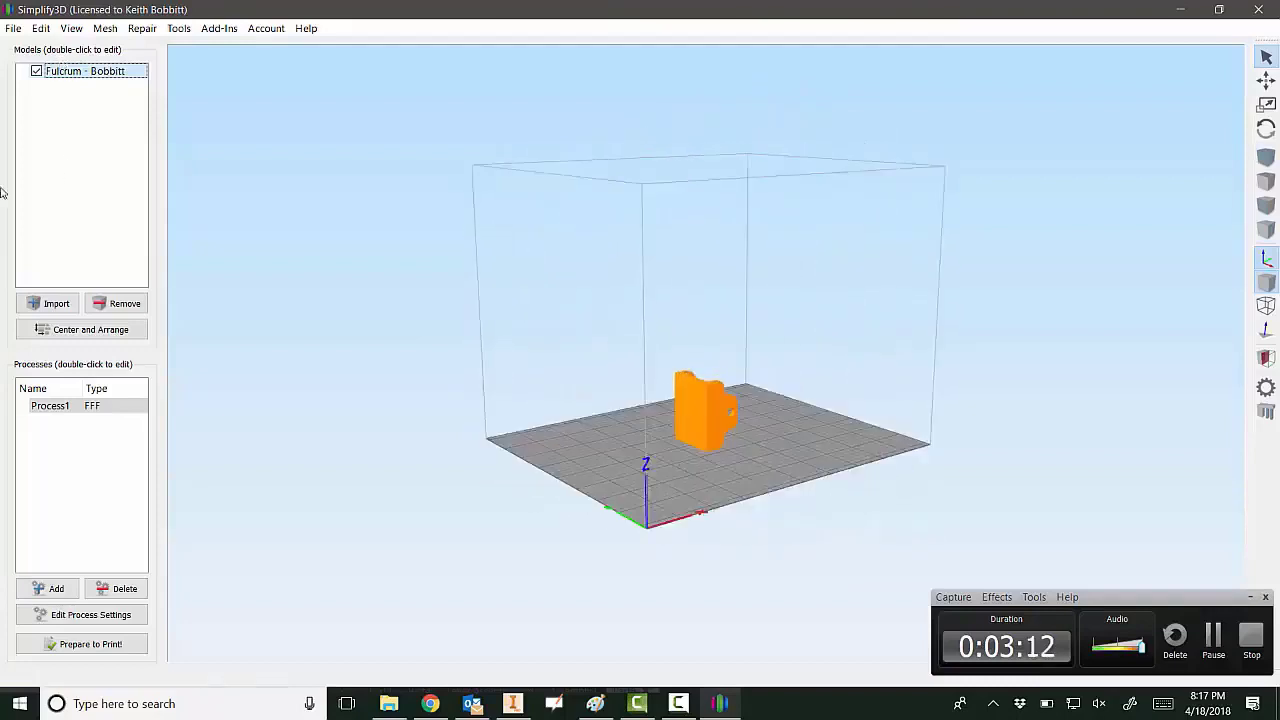
left_click(82, 413)
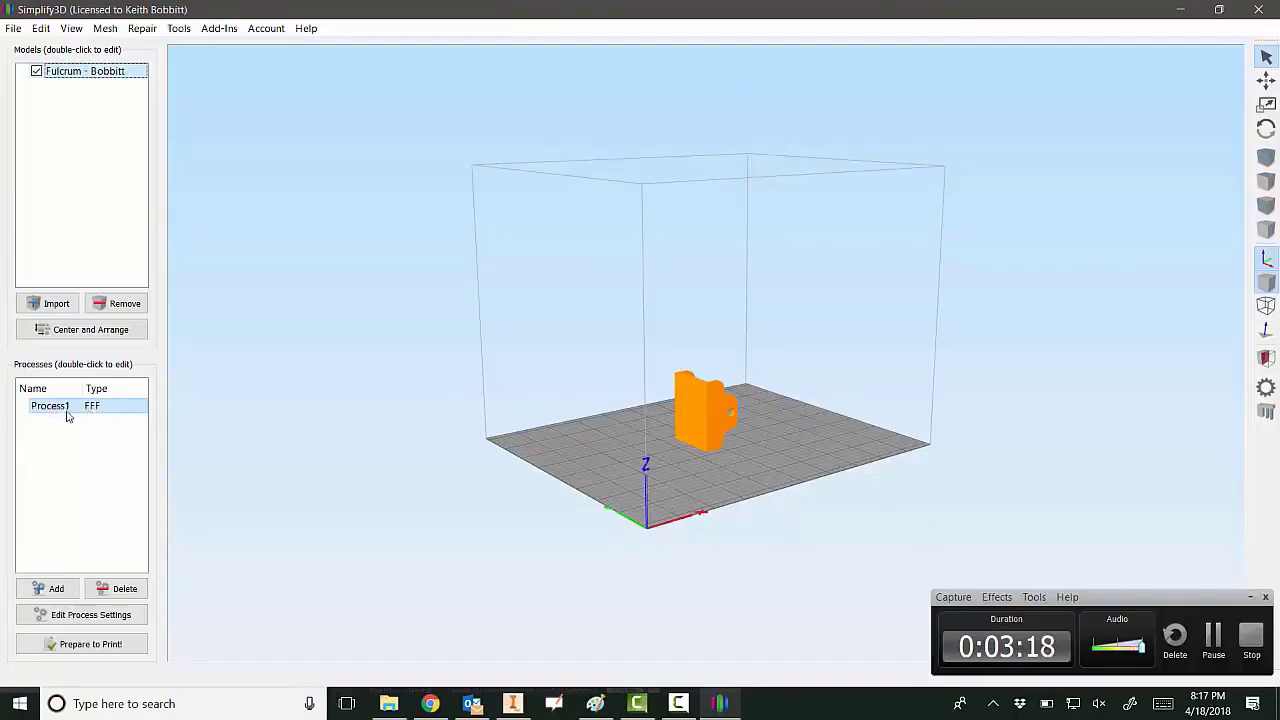
double_click(67, 408)
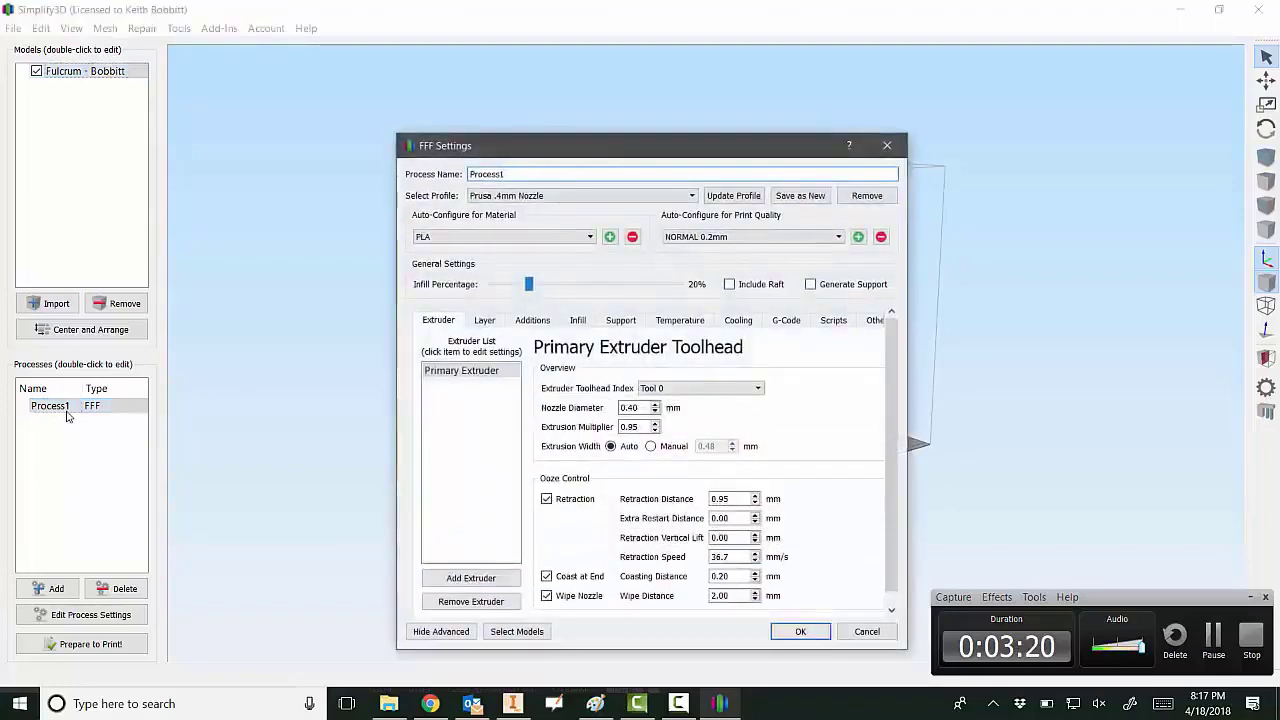
left_click(556, 197)
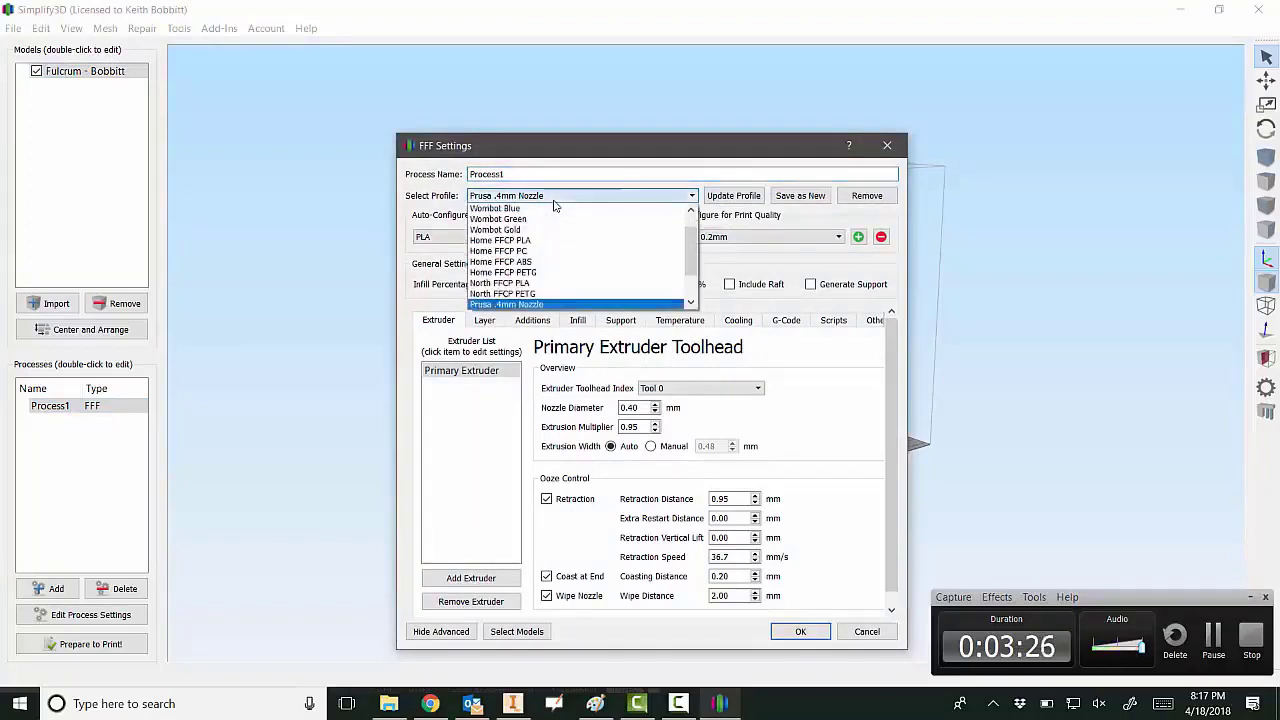
scroll(690, 248, "up", 1)
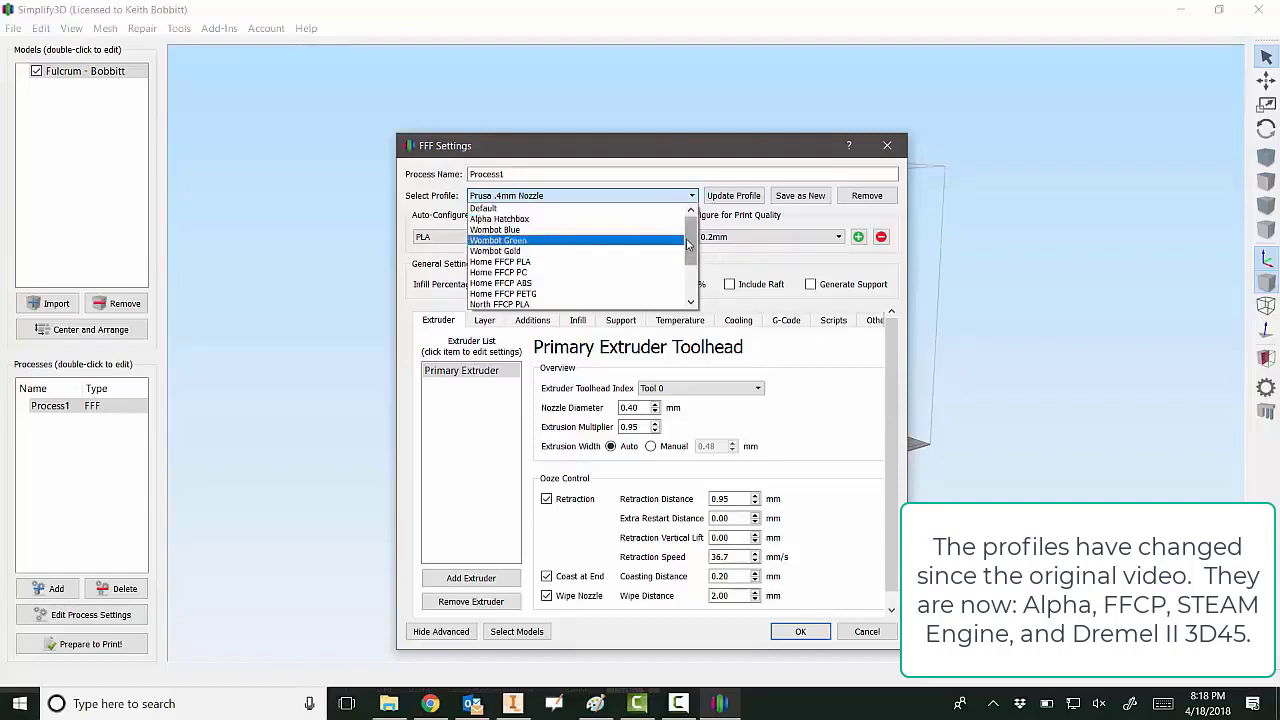
left_click_drag(691, 242, 691, 276)
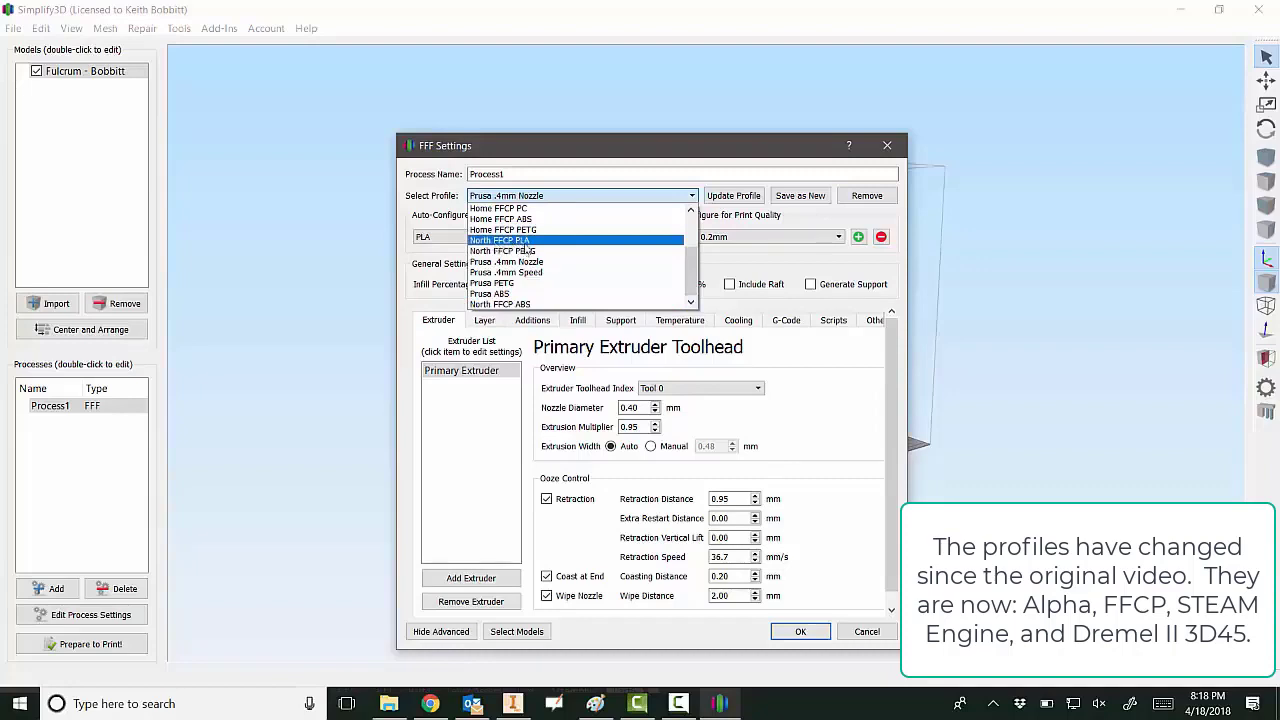
scroll(533, 245, "up", 2)
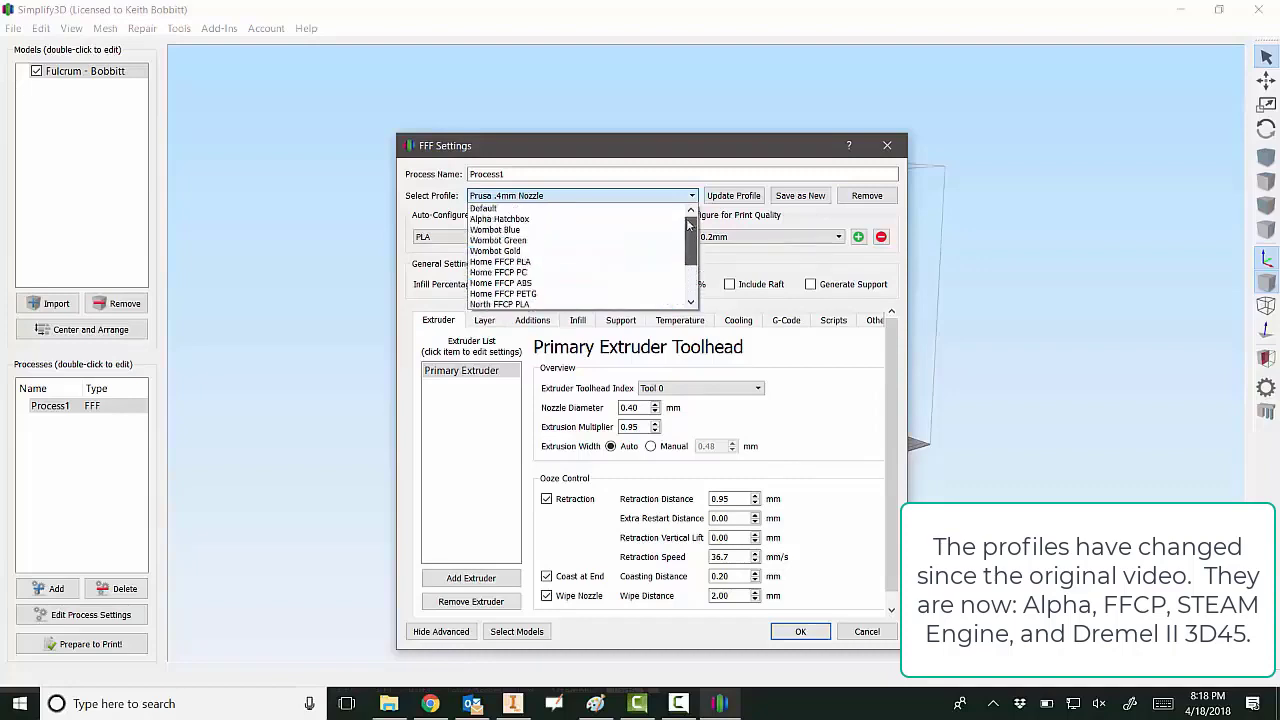
left_click(514, 223)
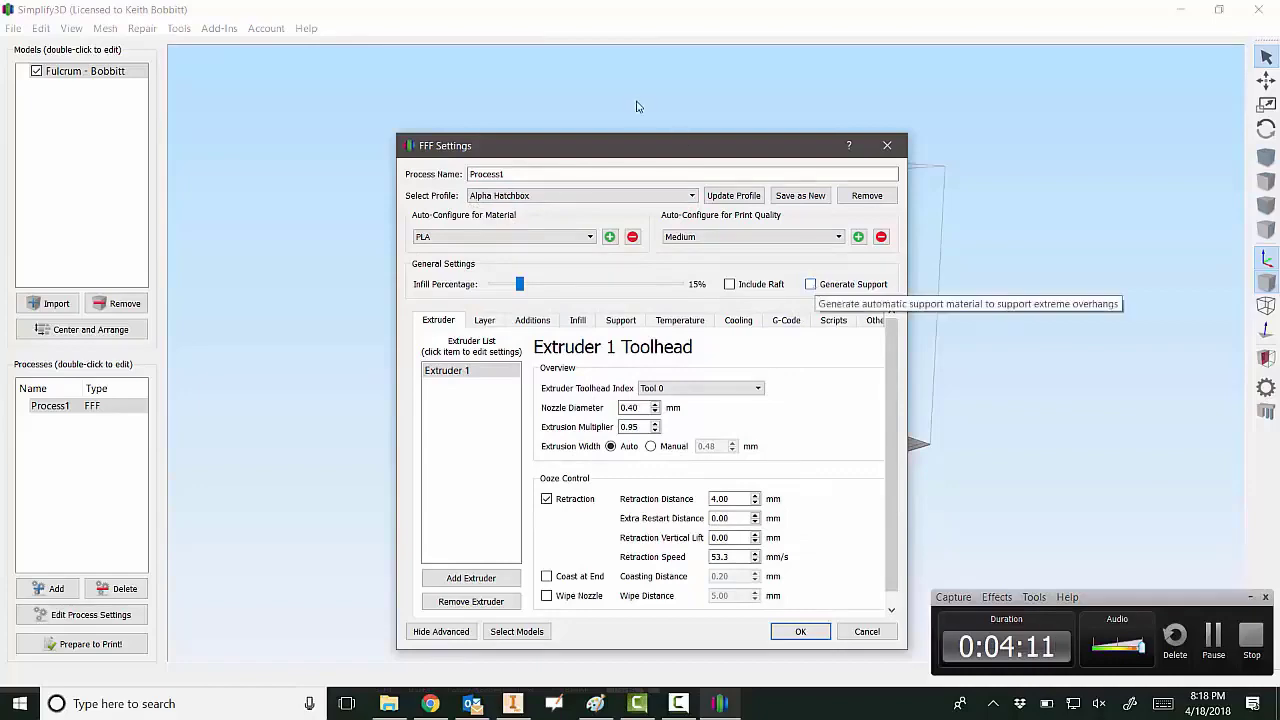
left_click_drag(648, 152, 306, 119)
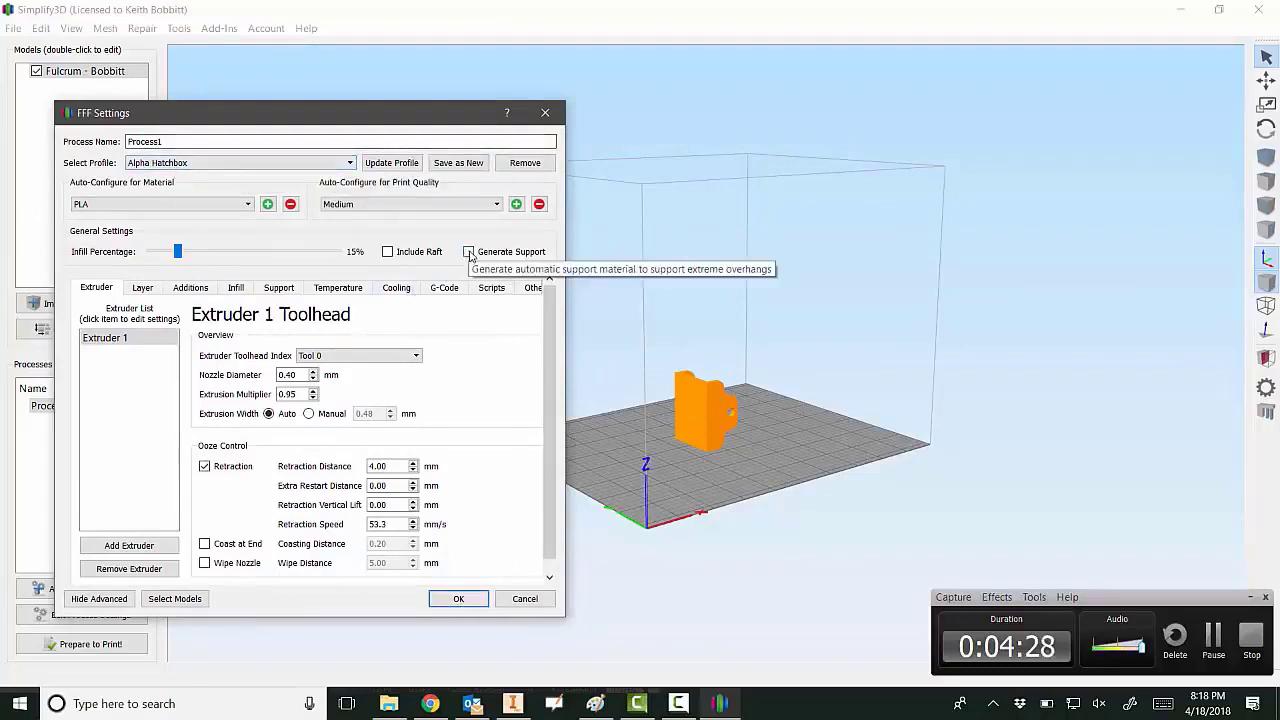
left_click(458, 604)
Center and arrange the Fulcrum model on the round build table.
left_click(1220, 630)
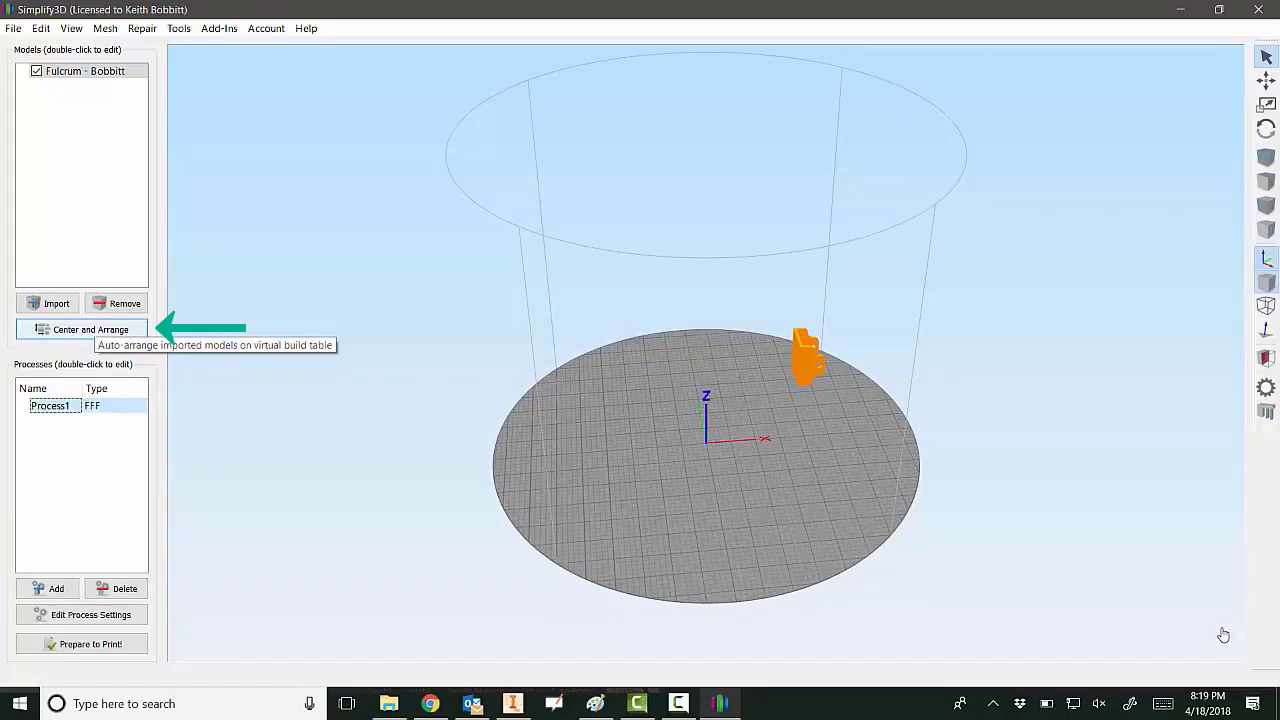
left_click(92, 327)
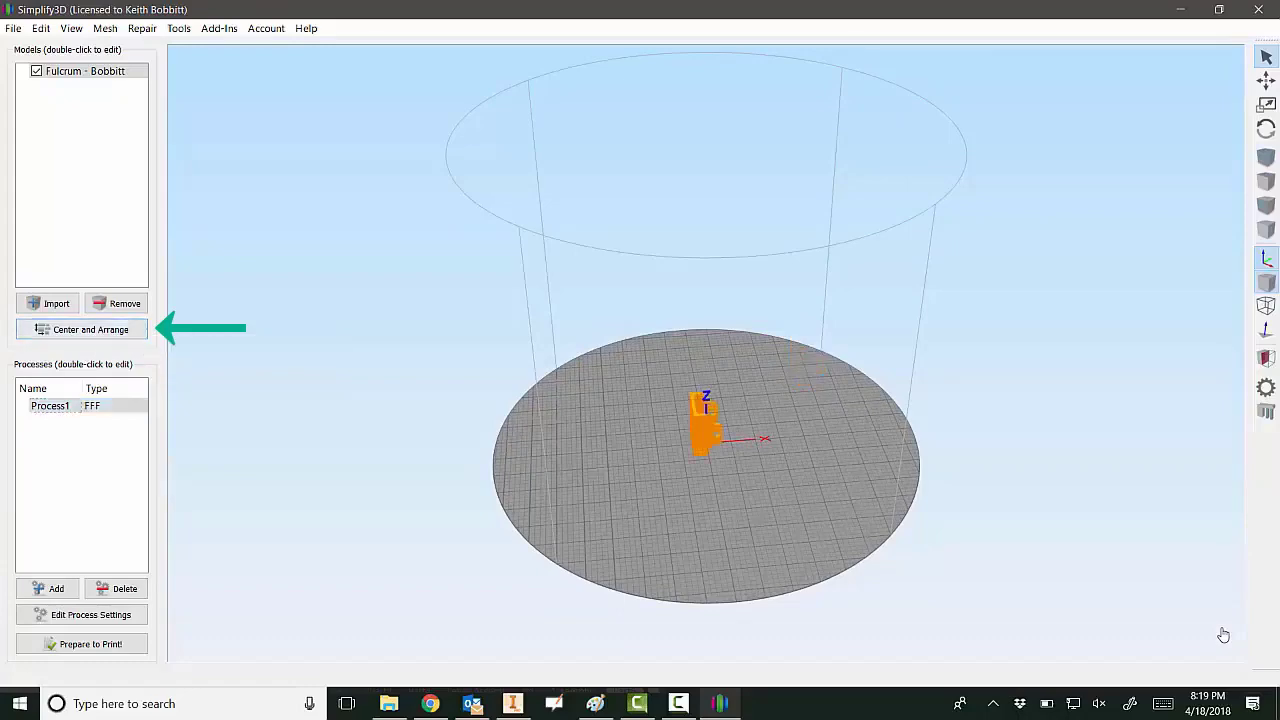
left_click_drag(640, 420, 595, 437)
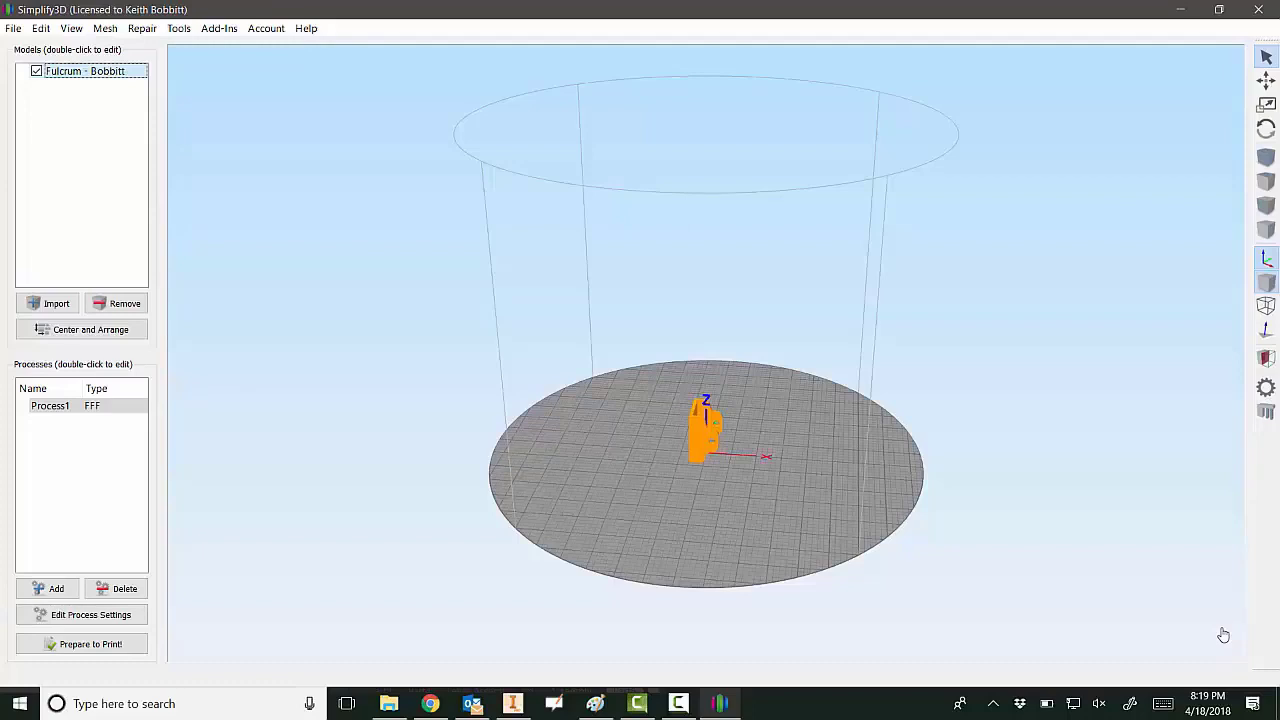
Open the Fulcrum model's settings and scale it uniformly to an X size of 31.58 mm.
double_click(1223, 635)
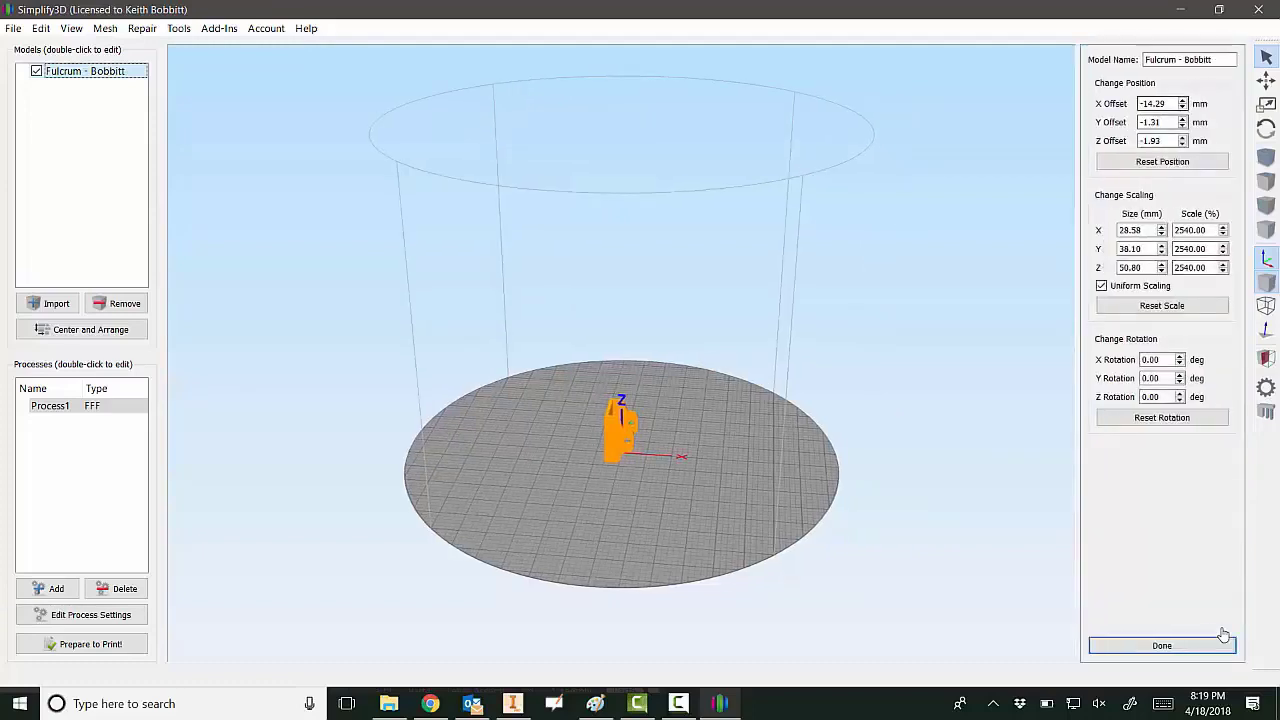
key("Tab")
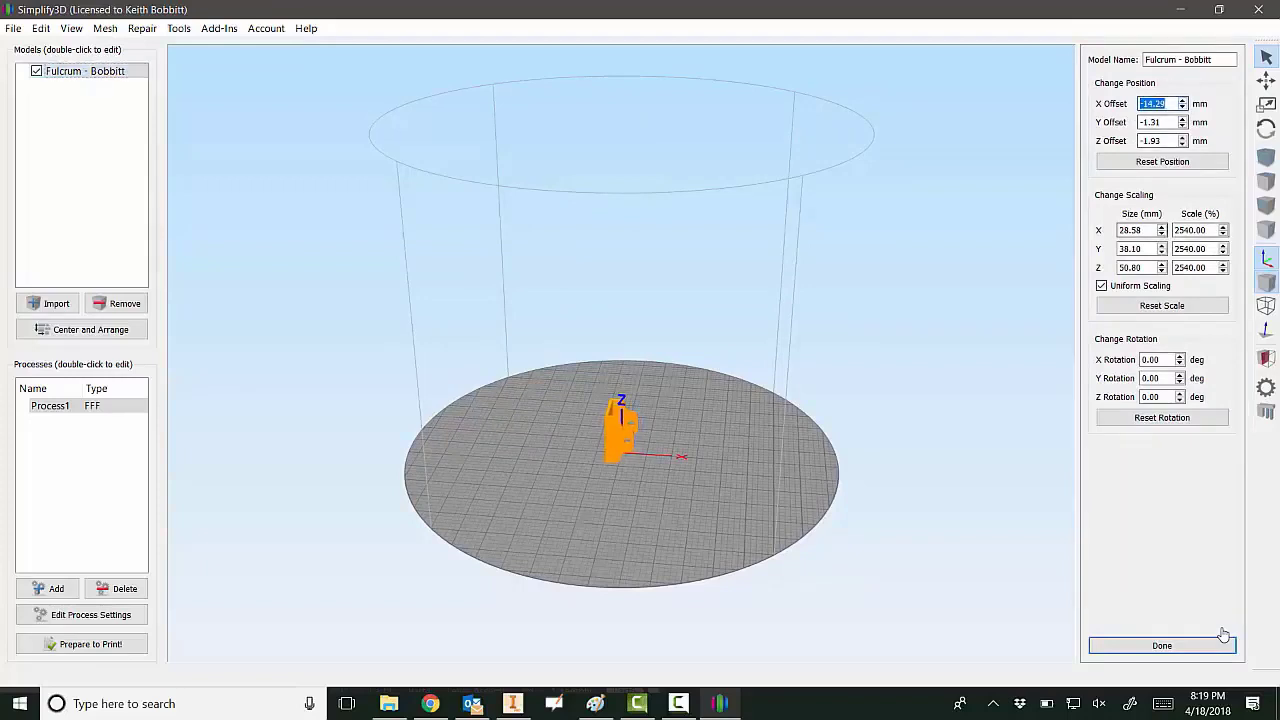
key("Tab")
key("Tab")
key("Tab")
key("Tab")
key("Up")
key("Up")
key("Up")
key("Up")
key("Up")
key("Up")
key("Up")
key("Up")
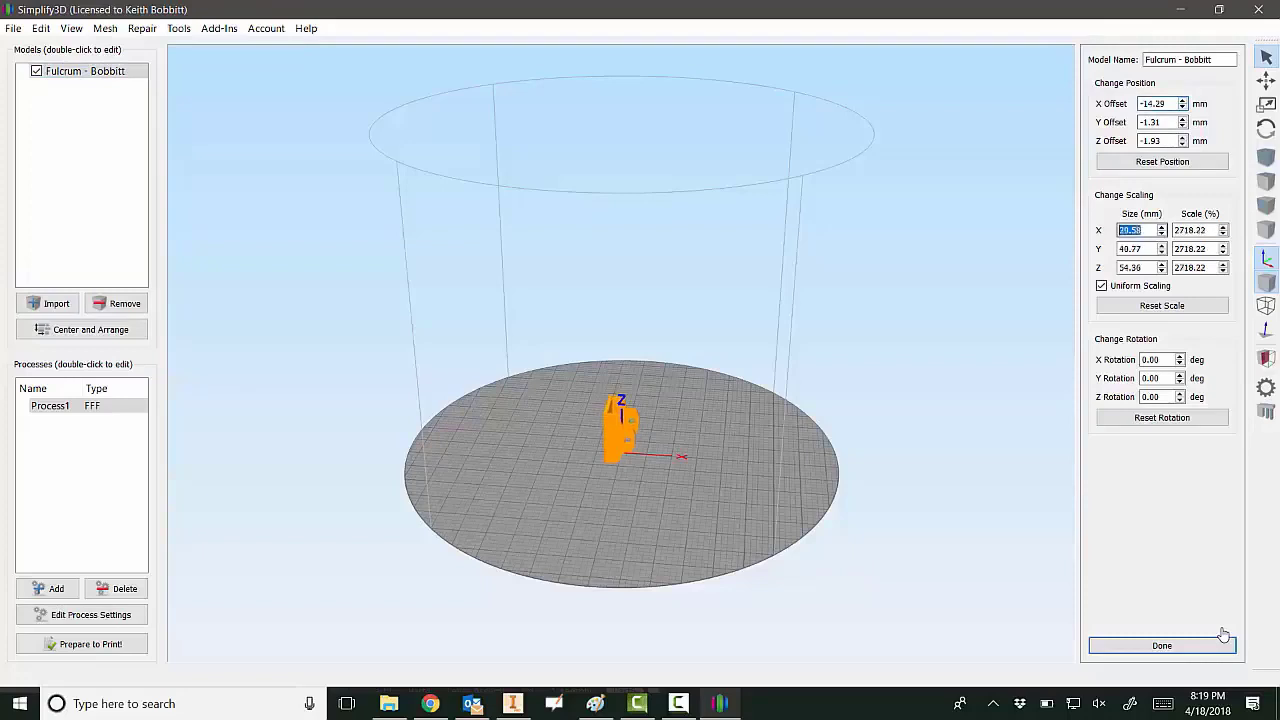
key("Up")
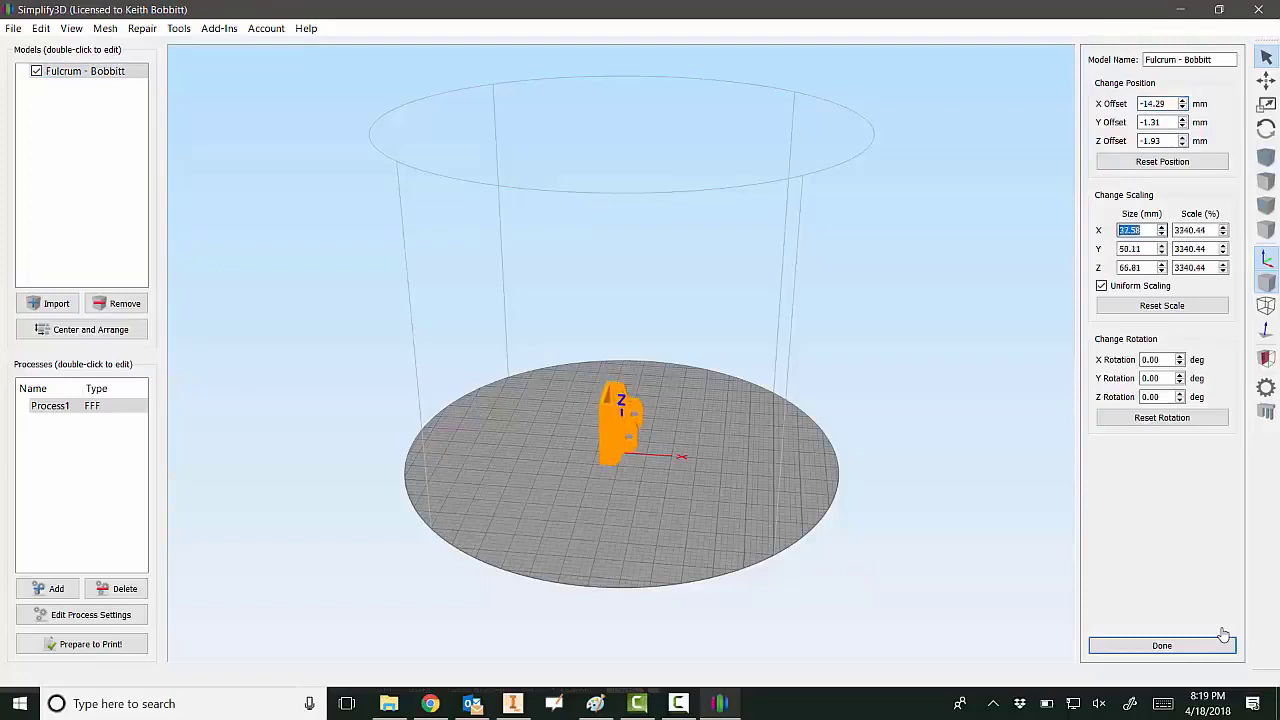
key("Down")
key("Down")
key("Down")
key("Down")
key("Down")
key("Down")
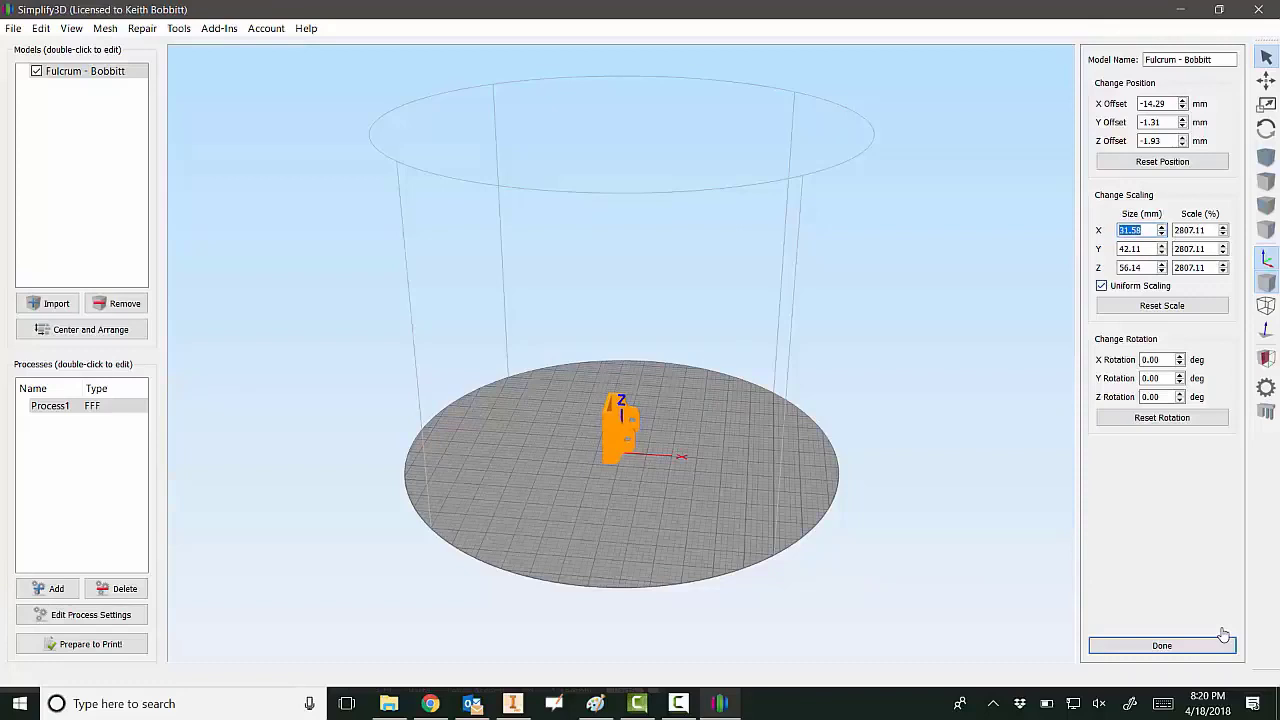
Turn off uniform scaling and set the Fulcrum model's Z size to 63.14 mm.
key("Right")
key("Up")
key("Up")
key("Up")
key("Up")
key("Up")
key("Up")
key("Up")
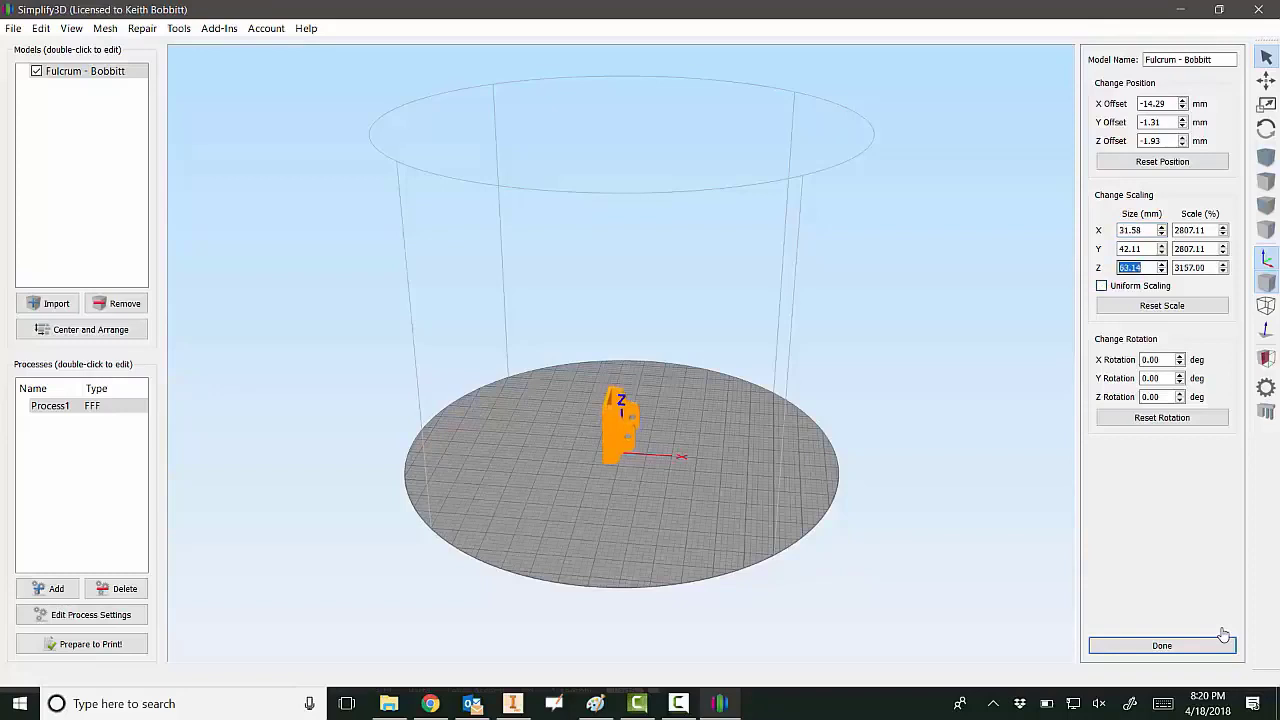
Lower the Fulcrum model's Z size to 60.14 mm and turn uniform scaling back on.
key("Down")
key("Down")
key("Down")
left_click(1101, 286)
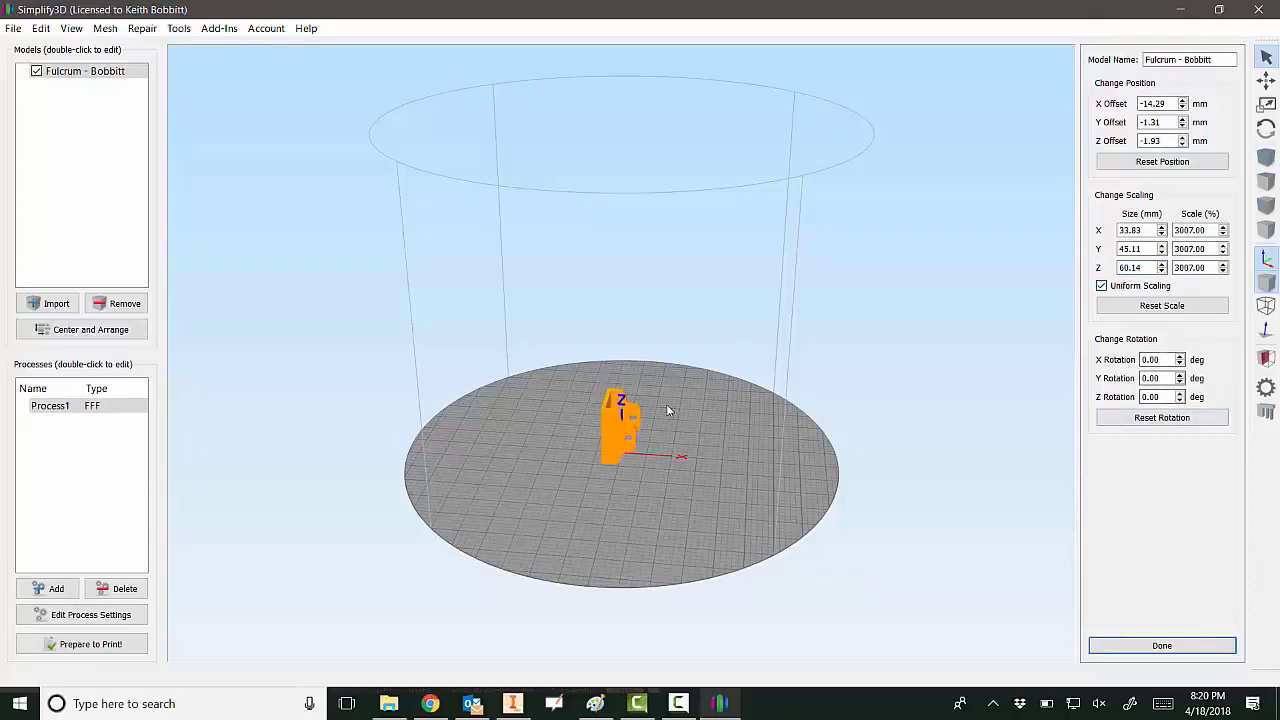
Set the Fulcrum model's Y rotation to 90 degrees, and center and arrange it on the build table.
left_click_drag(667, 410, 667, 410)
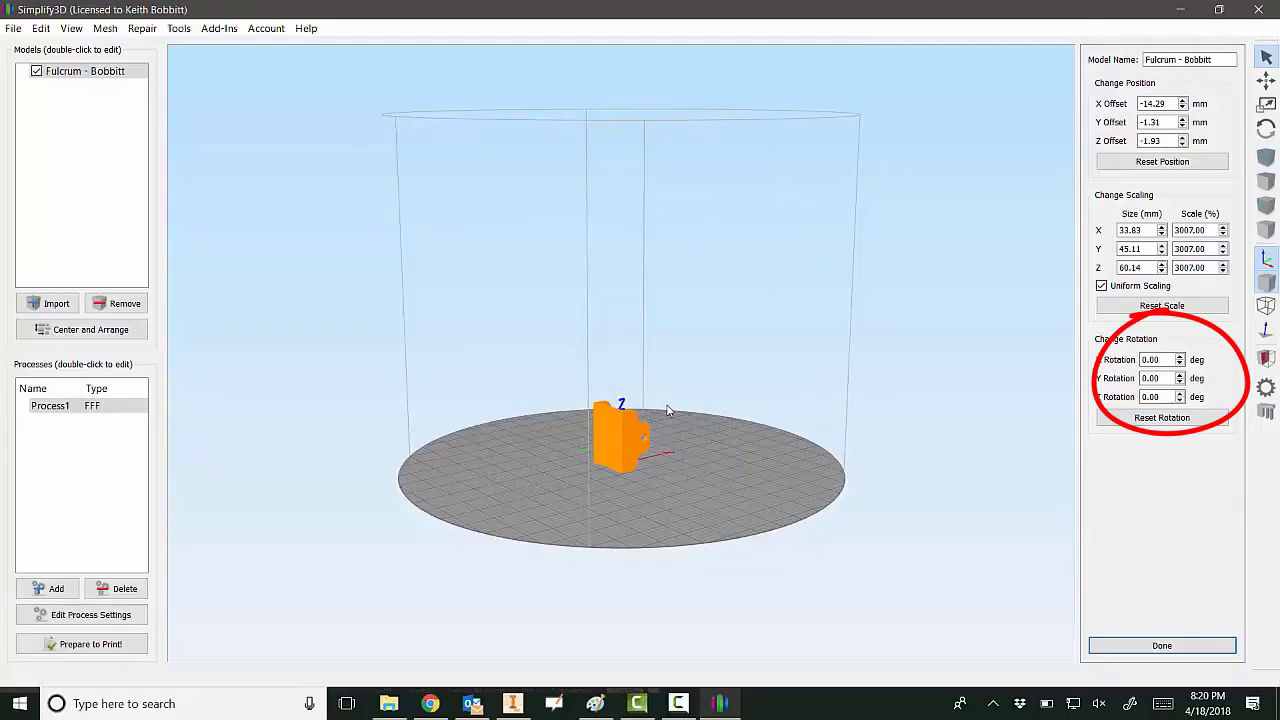
left_click_drag(667, 407, 667, 406)
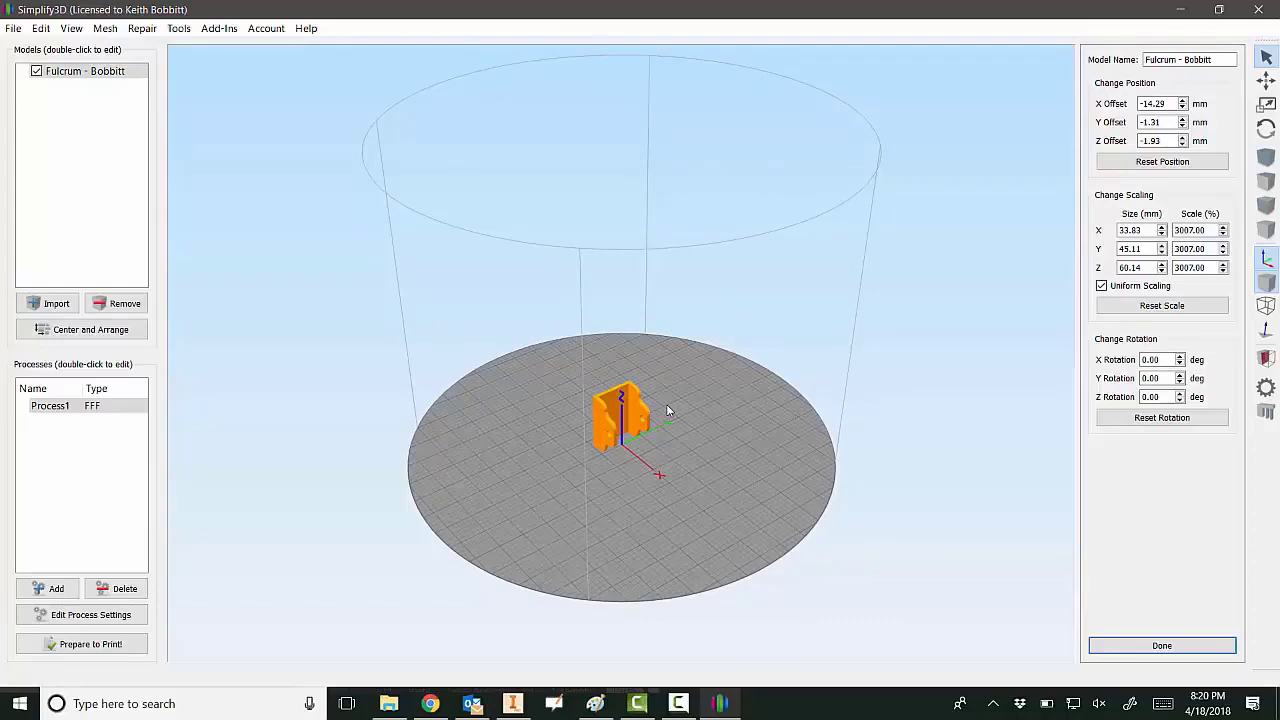
scroll(667, 410, "up", 5)
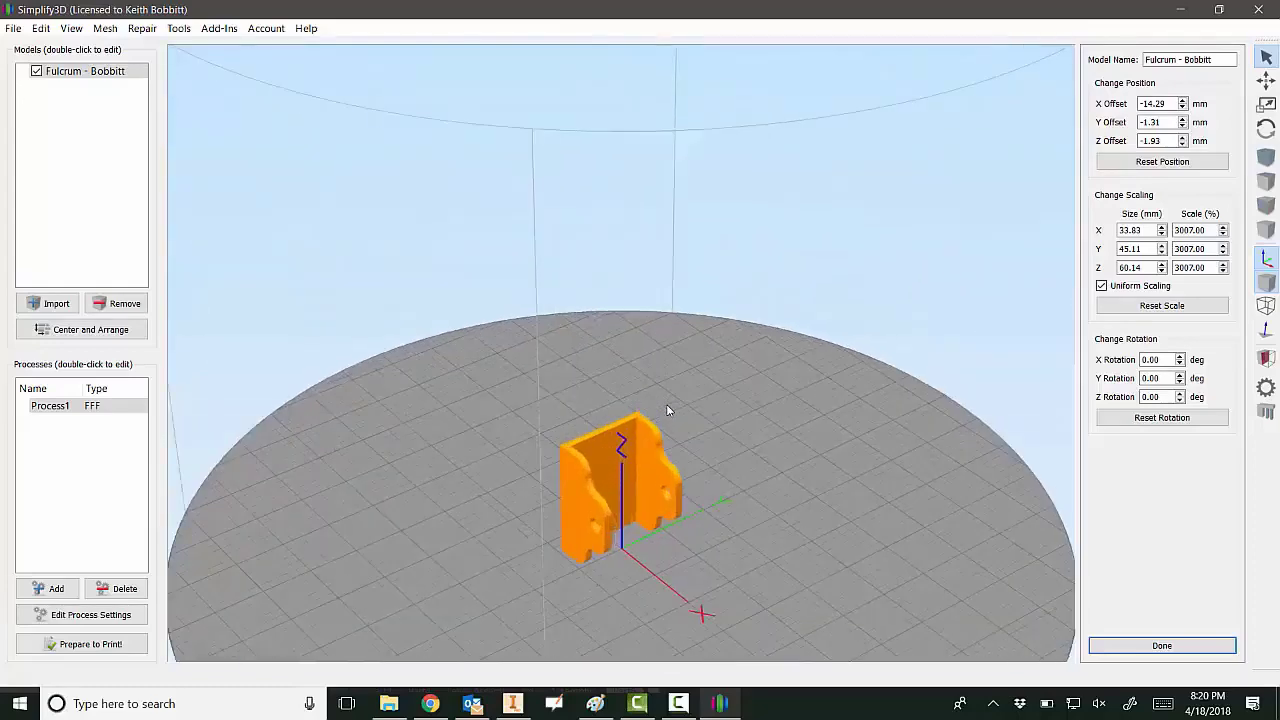
scroll(667, 410, "down", 5)
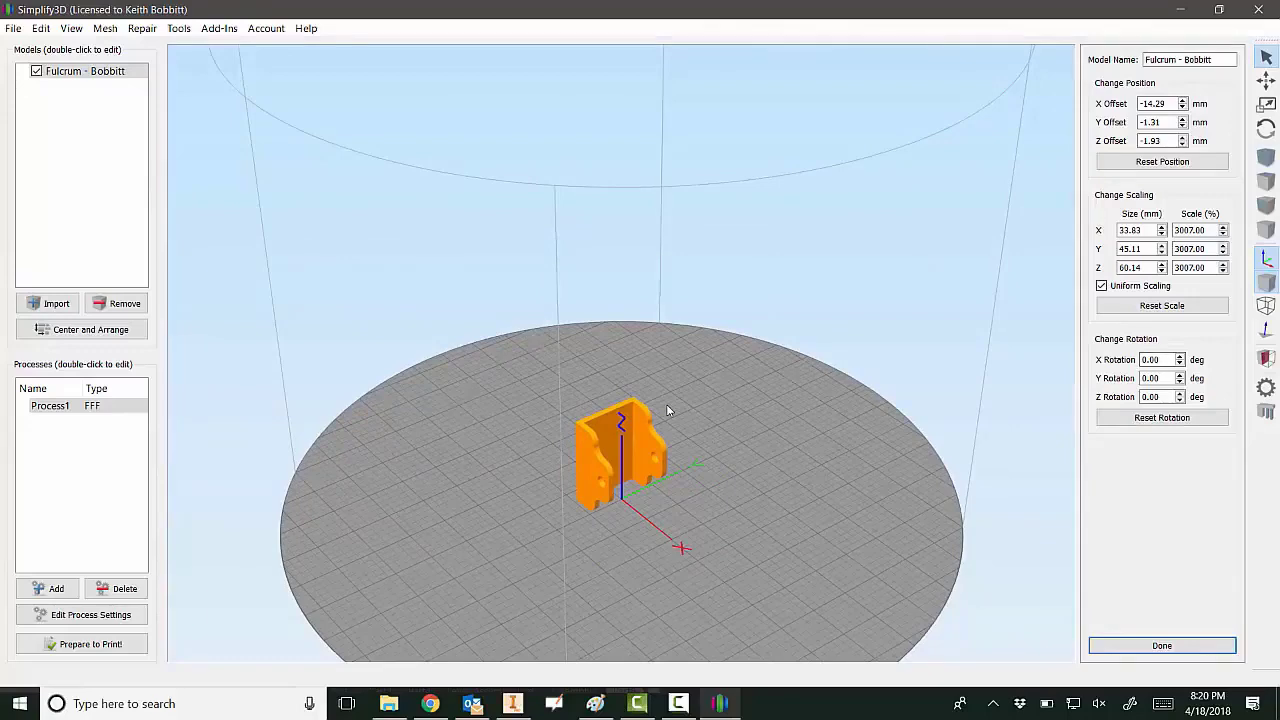
mouse_move(667, 410)
left_mouse_down()
mouse_move(720, 395)
mouse_move(668, 408)
left_mouse_up()
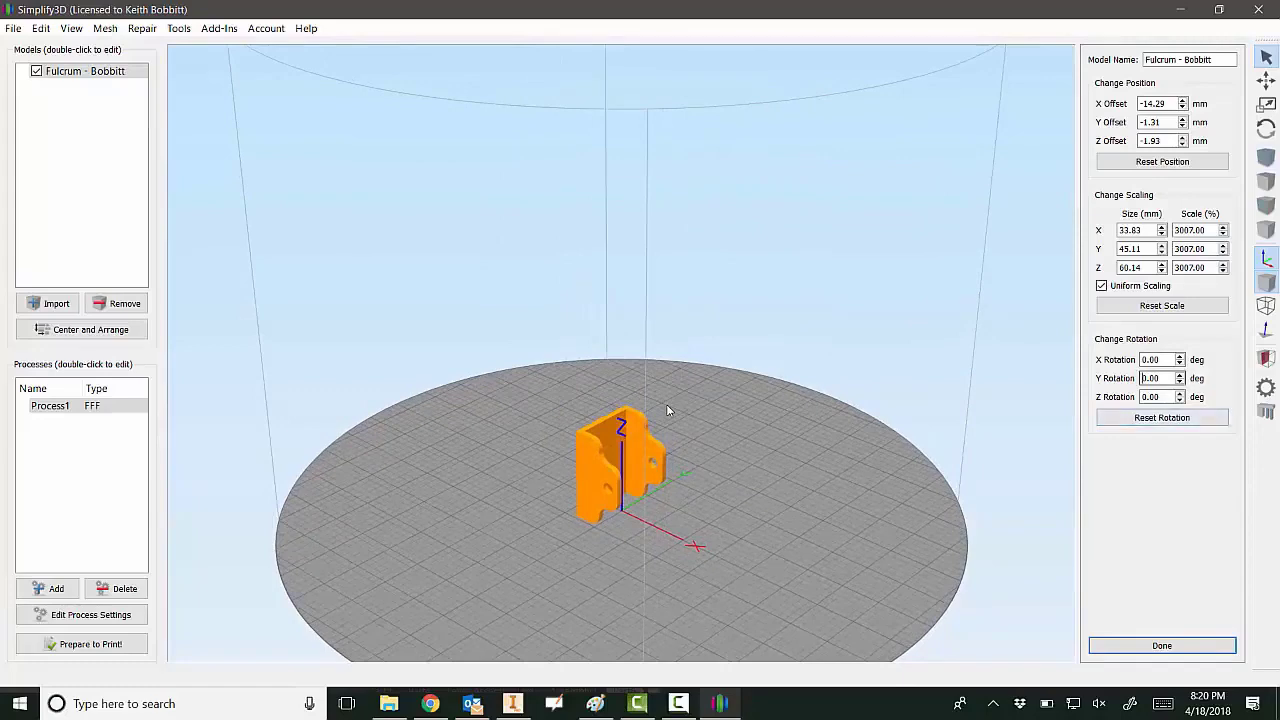
type("9")
key("Return")
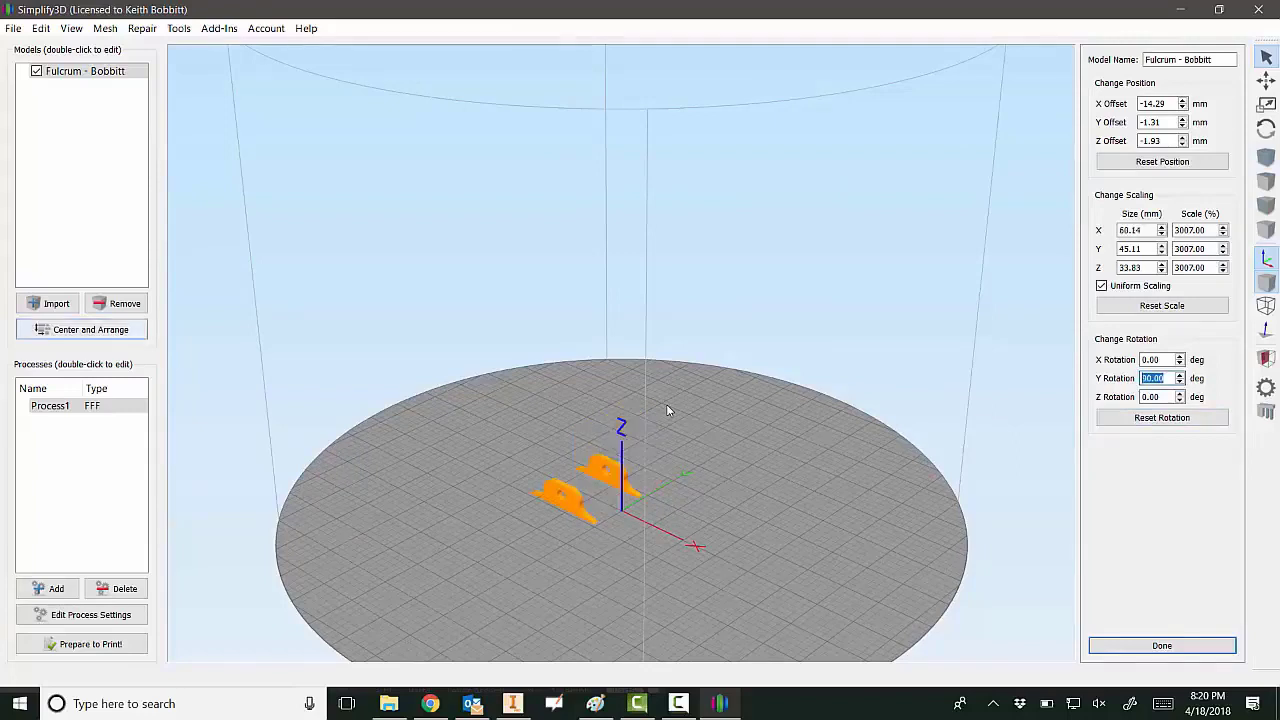
left_click(82, 330)
left_click_drag(667, 405, 667, 405)
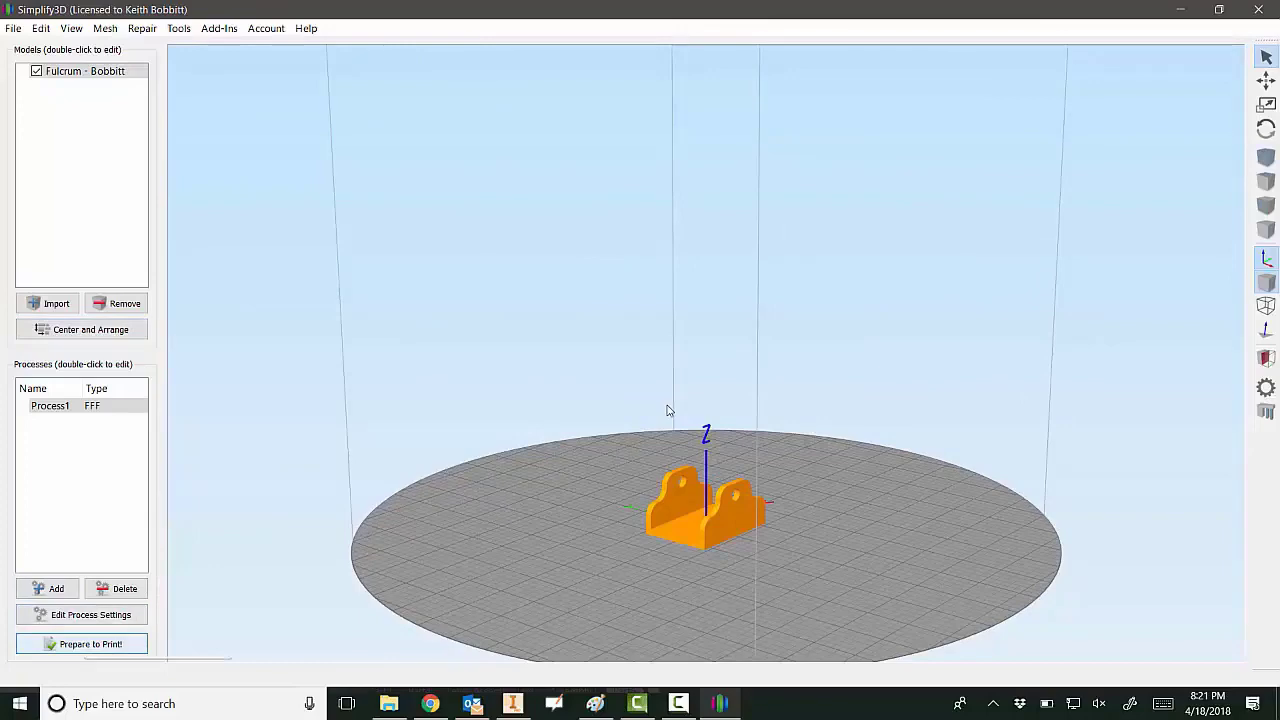
Prepare the model for printing and review the toolpath preview with its build time, filament length, plastic weight and material cost.
left_click(90, 644)
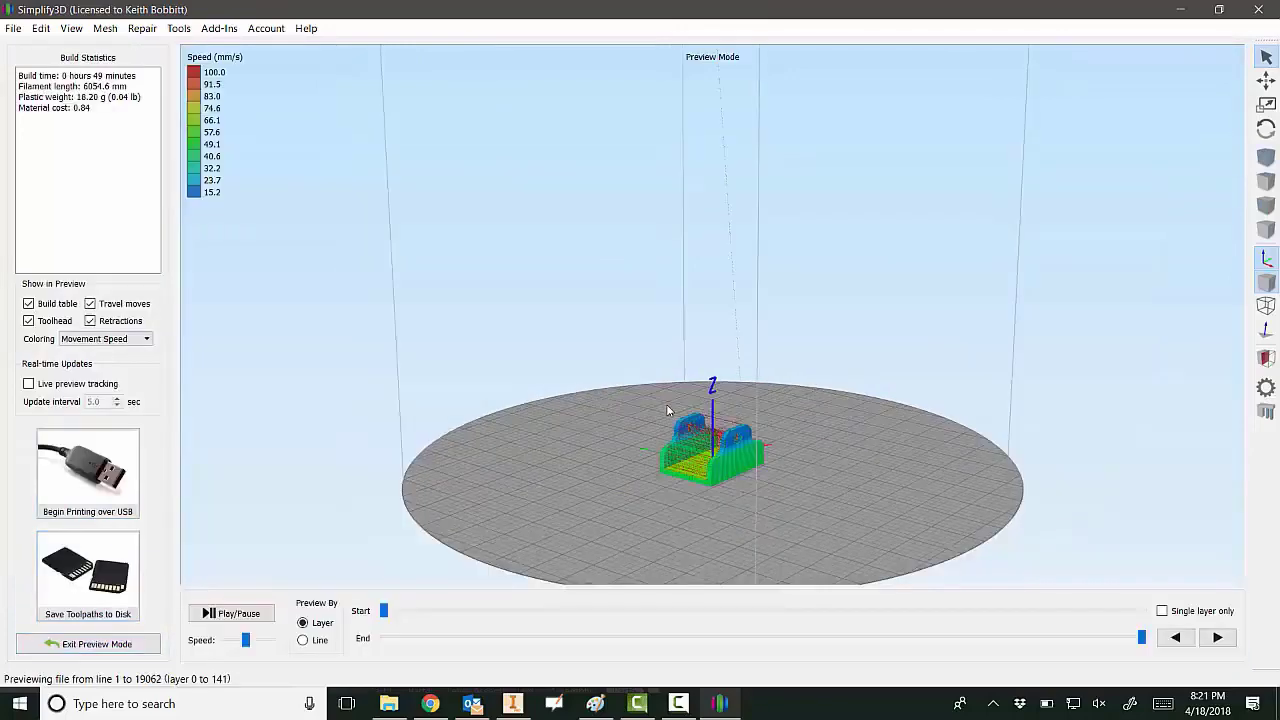
left_click_drag(668, 410, 668, 410)
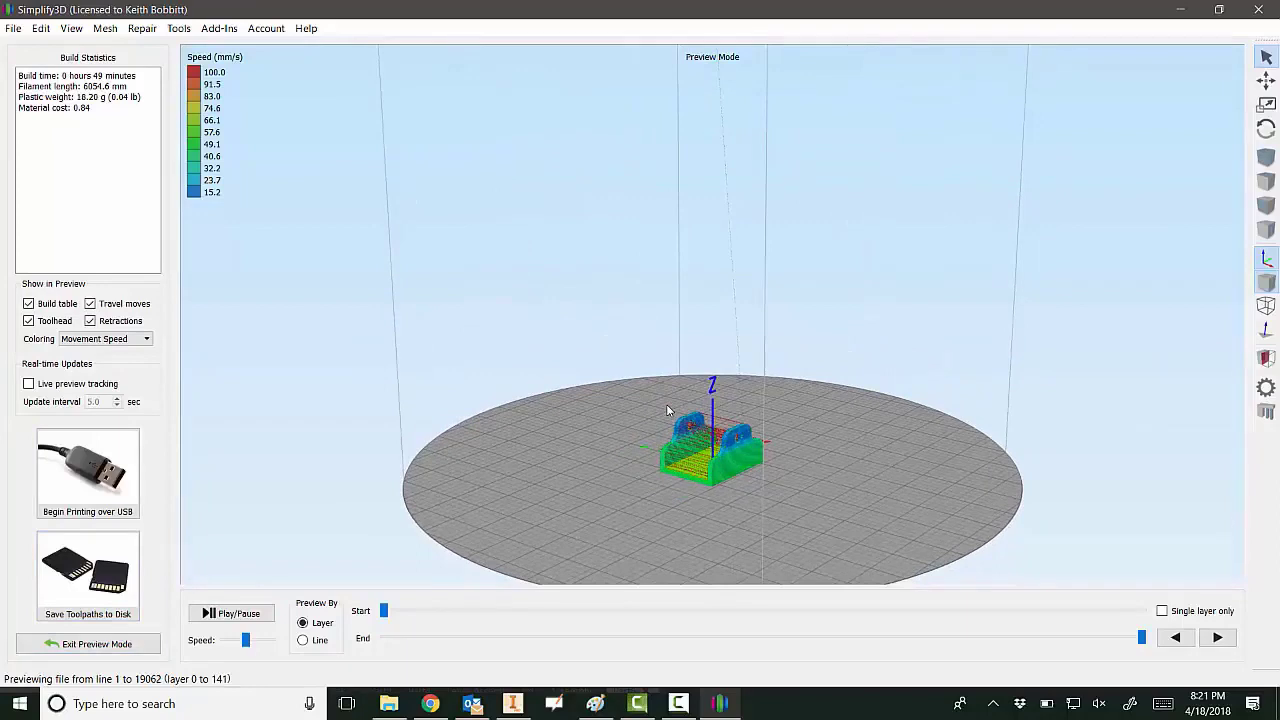
mouse_move(93, 76)
left_mouse_down()
mouse_move(136, 76)
mouse_move(95, 97)
mouse_move(141, 97)
mouse_move(75, 107)
mouse_move(90, 107)
left_mouse_up()
left_click(679, 704)
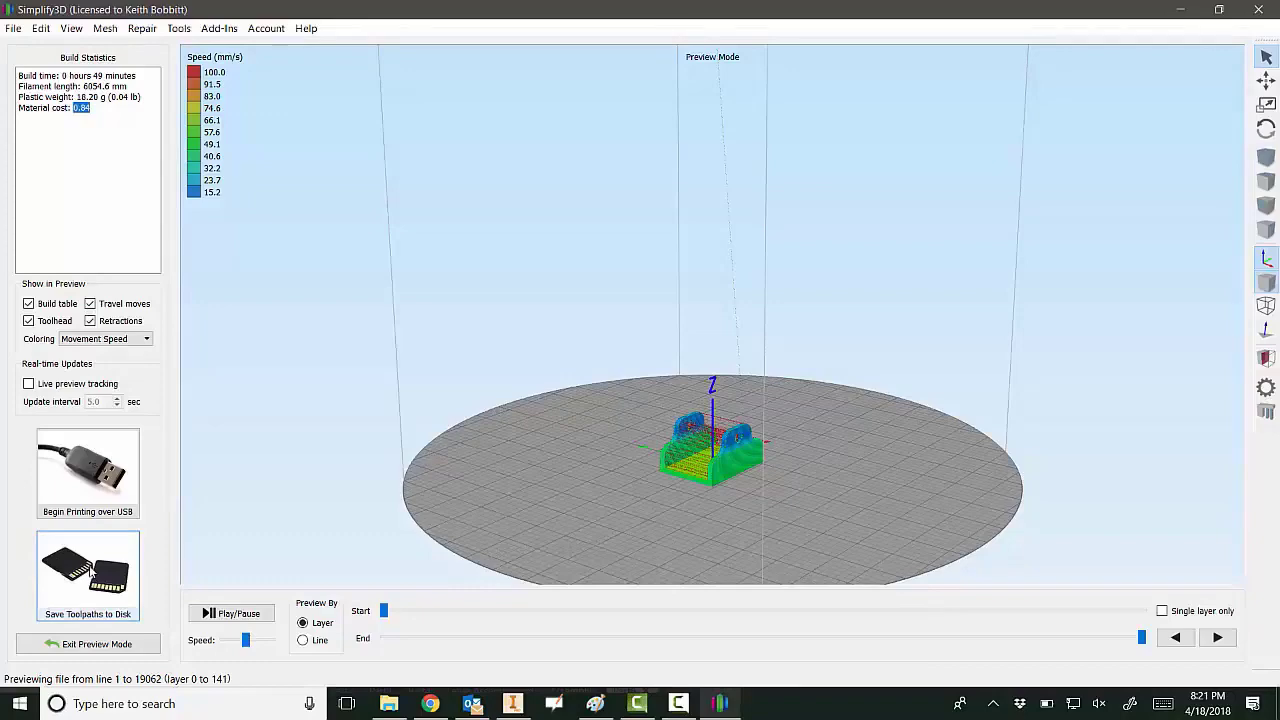
Save the toolpaths as a G-code file on SD Card (H:), adding " - 0h 49m" to the end of the suggested file name.
left_click(90, 572)
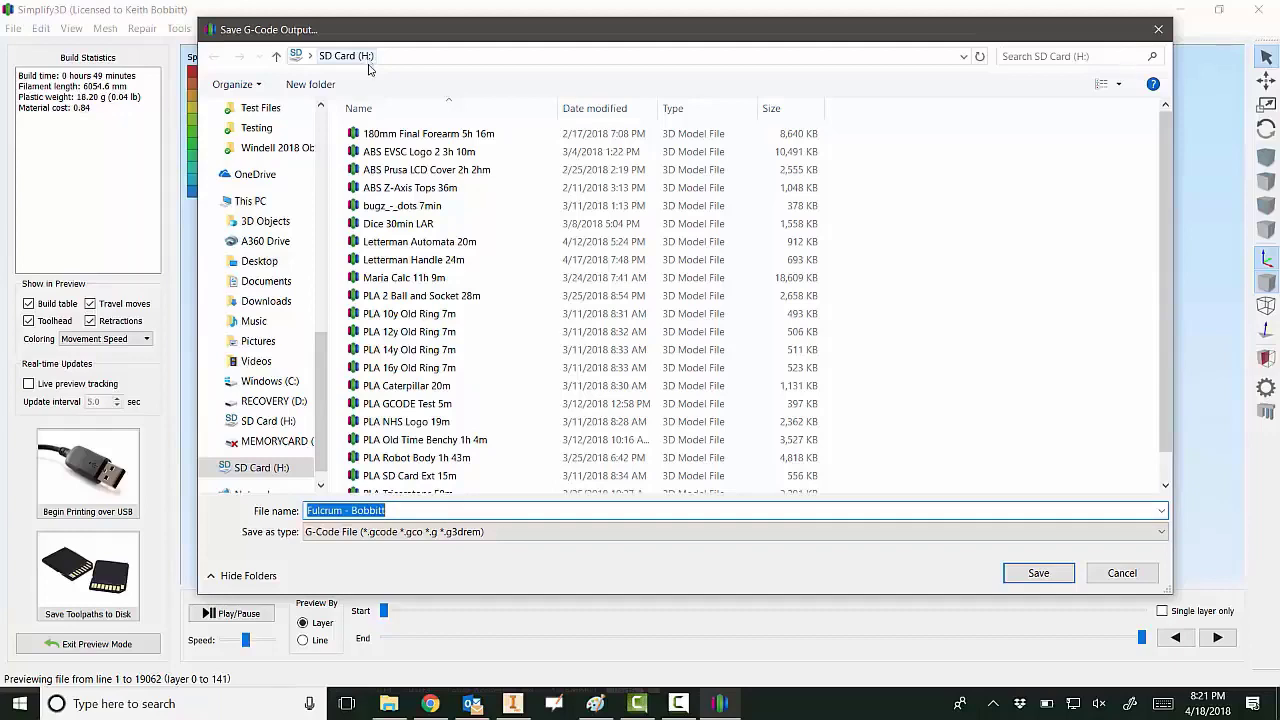
left_click_drag(398, 513, 352, 511)
left_click(376, 511)
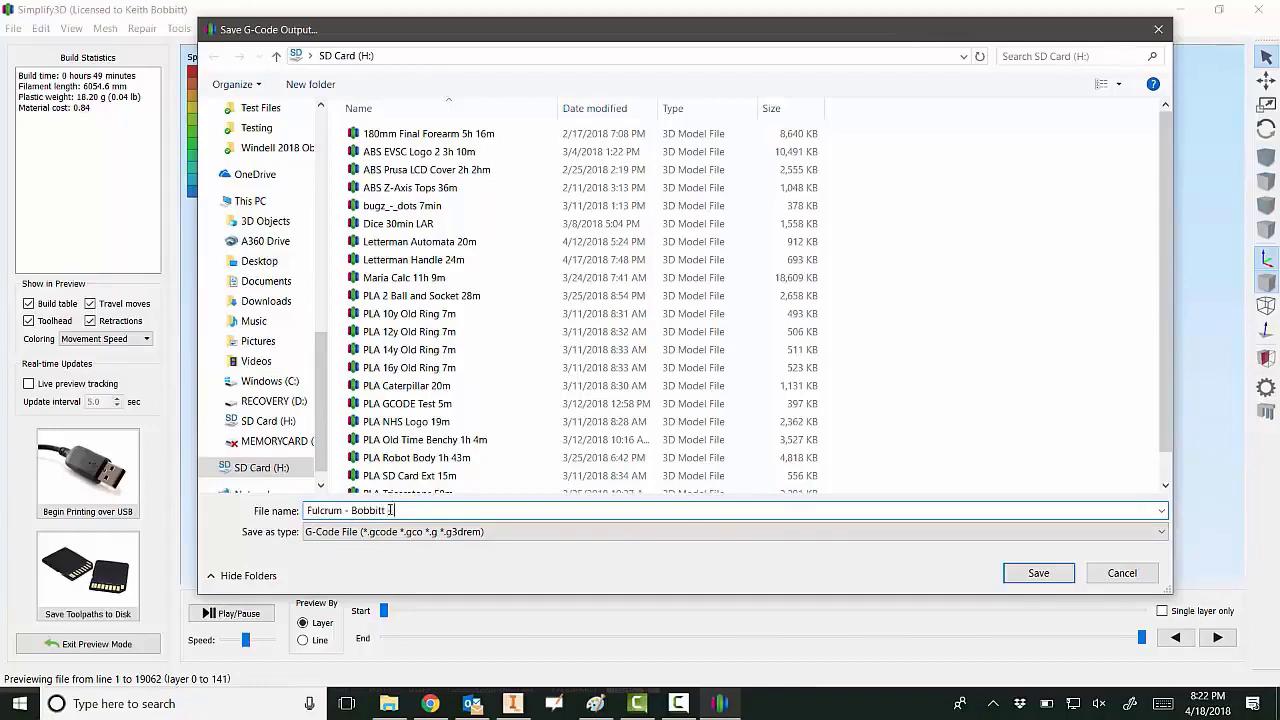
type("10")
type("h")
type(" 49m")
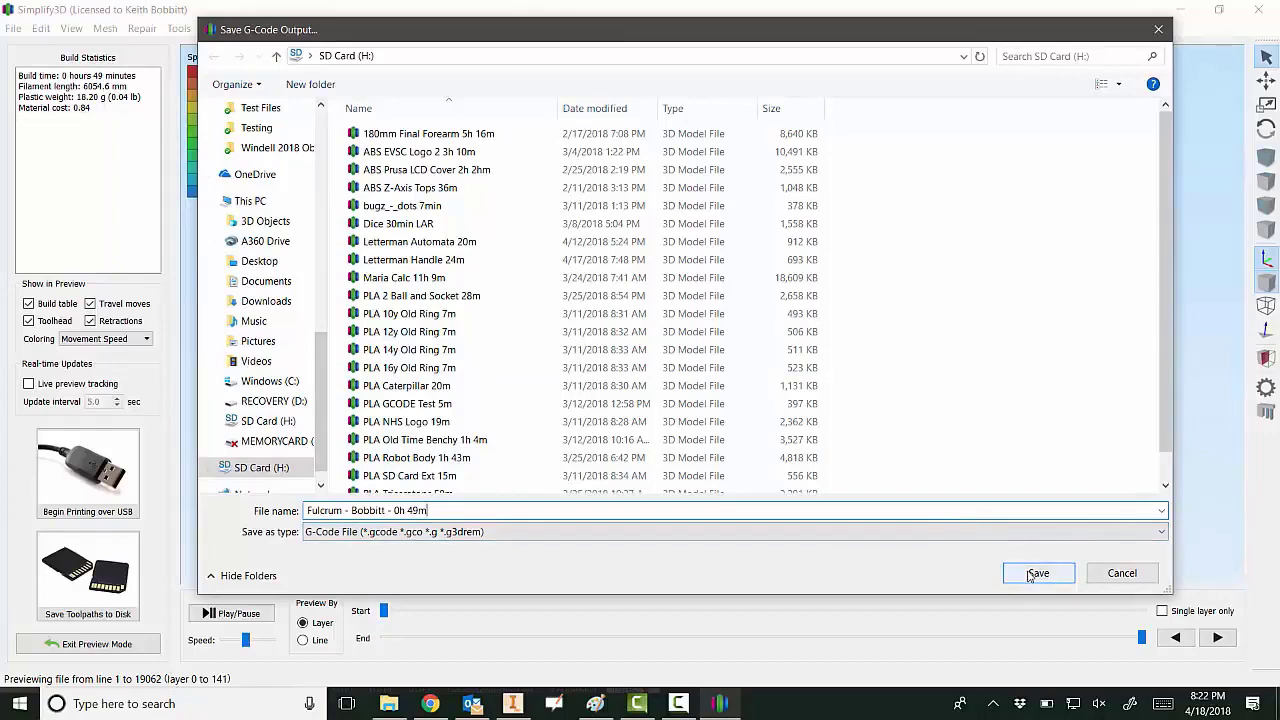
left_click_drag(429, 510, 395, 511)
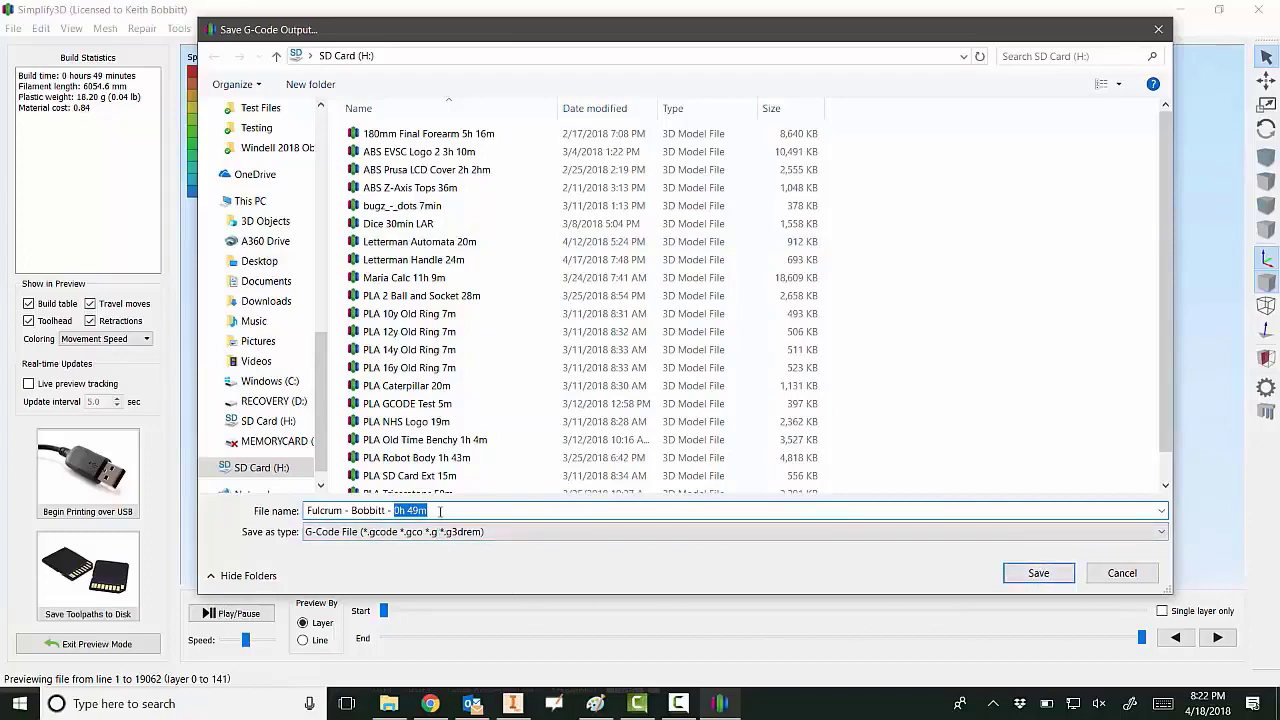
left_click(1039, 574)
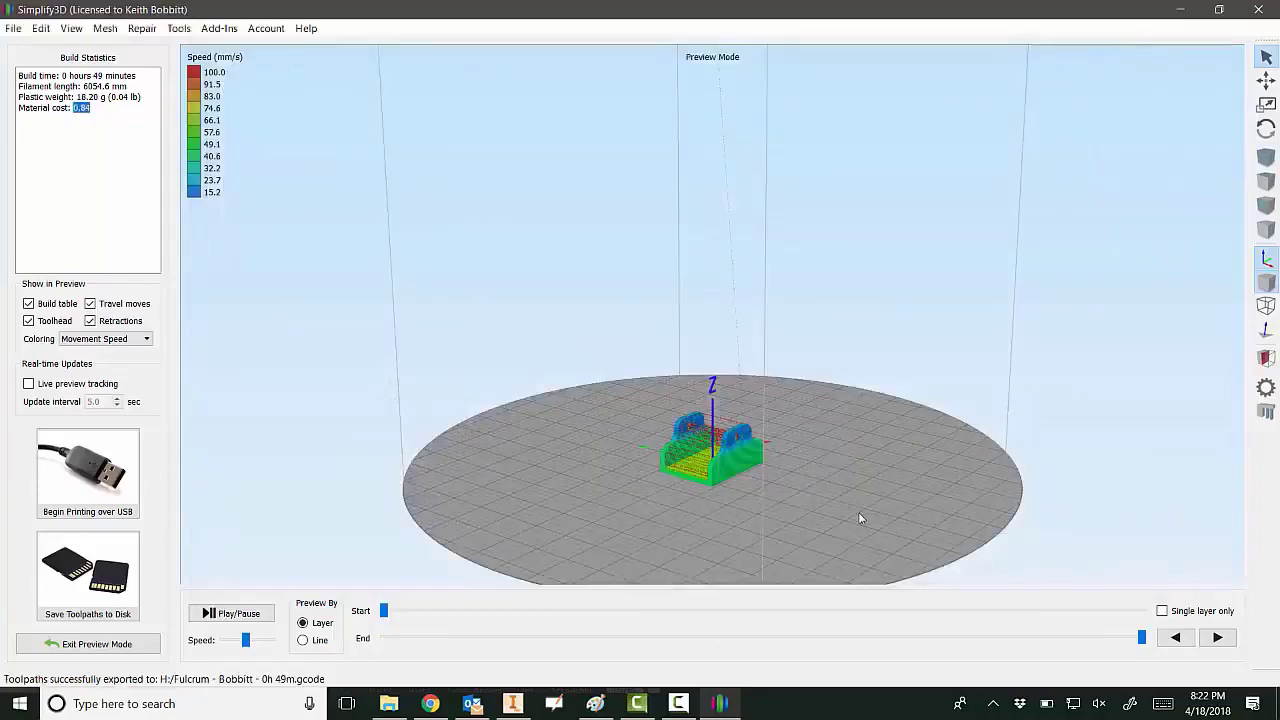